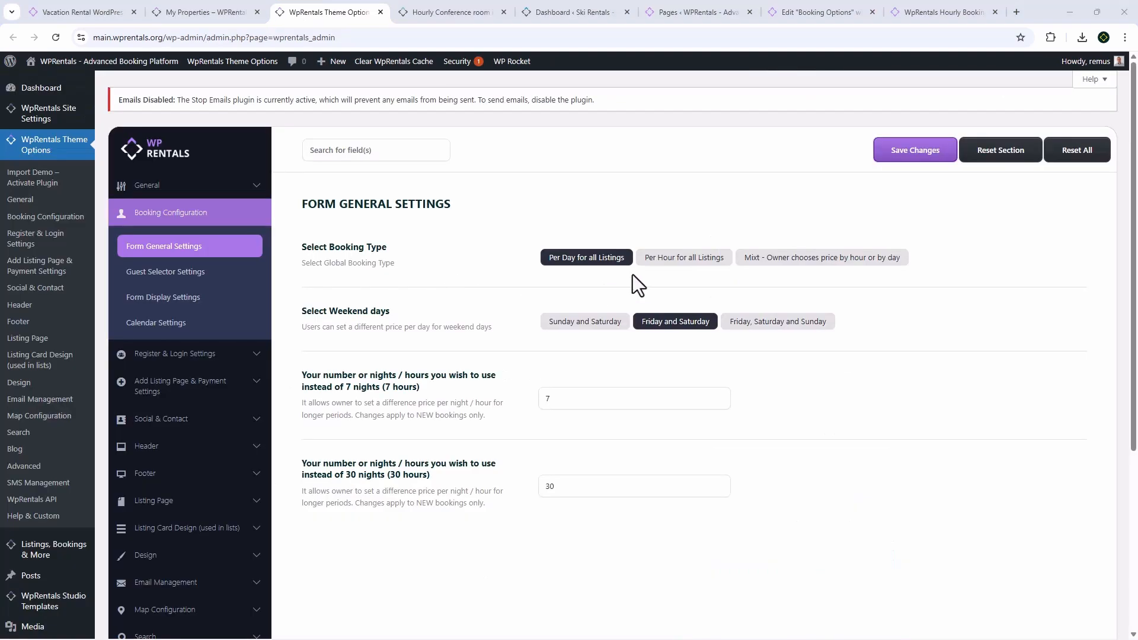
# Step: Try the Per Hour and Mixt global booking types and return to Per Day for all Listings
pyautogui.click(682, 261)
pyautogui.click(804, 262)
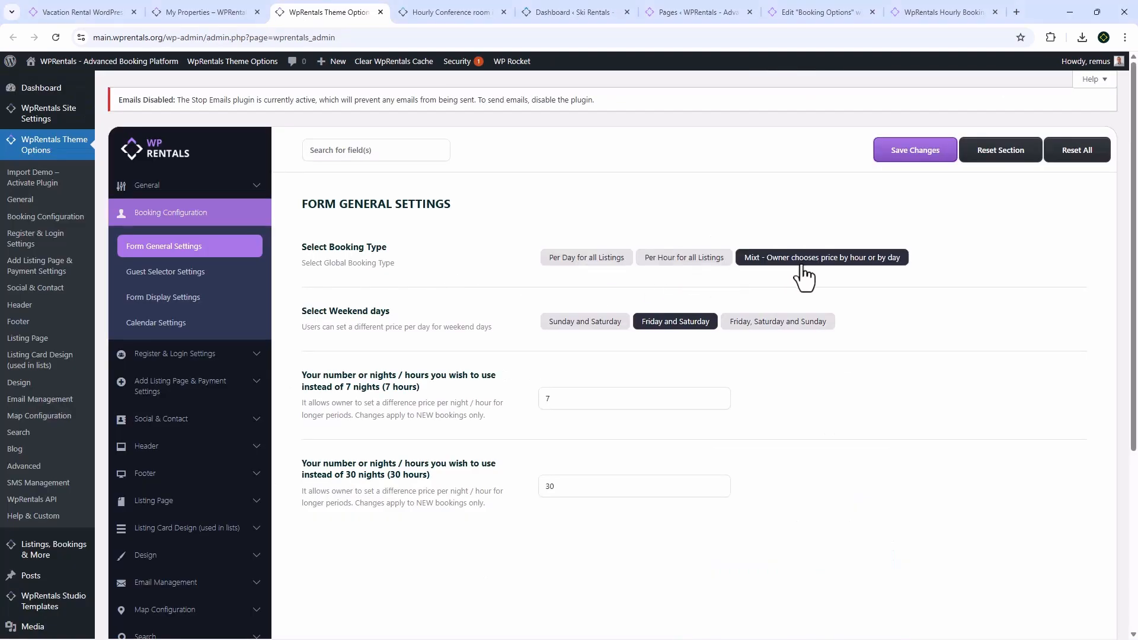
pyautogui.click(587, 261)
# Step: Switch to the office demo site, open a space's price settings, and set its booking type to Per Hour
pyautogui.click(425, 12)
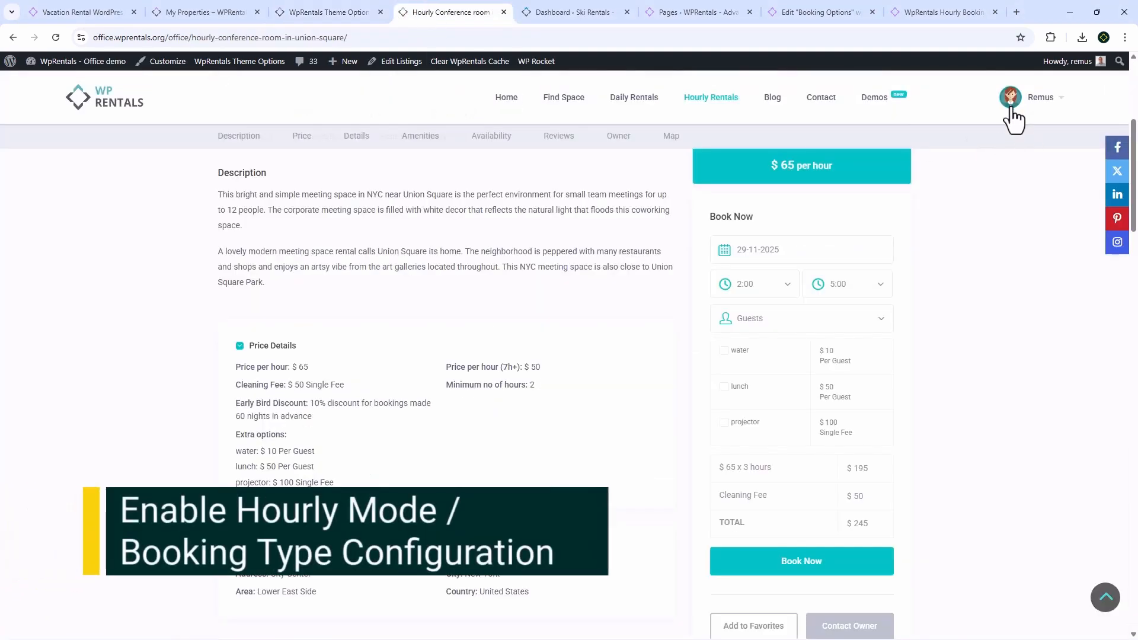
pyautogui.moveTo(1013, 115)
pyautogui.click(1035, 169)
pyautogui.scroll(-3, 435, 393)
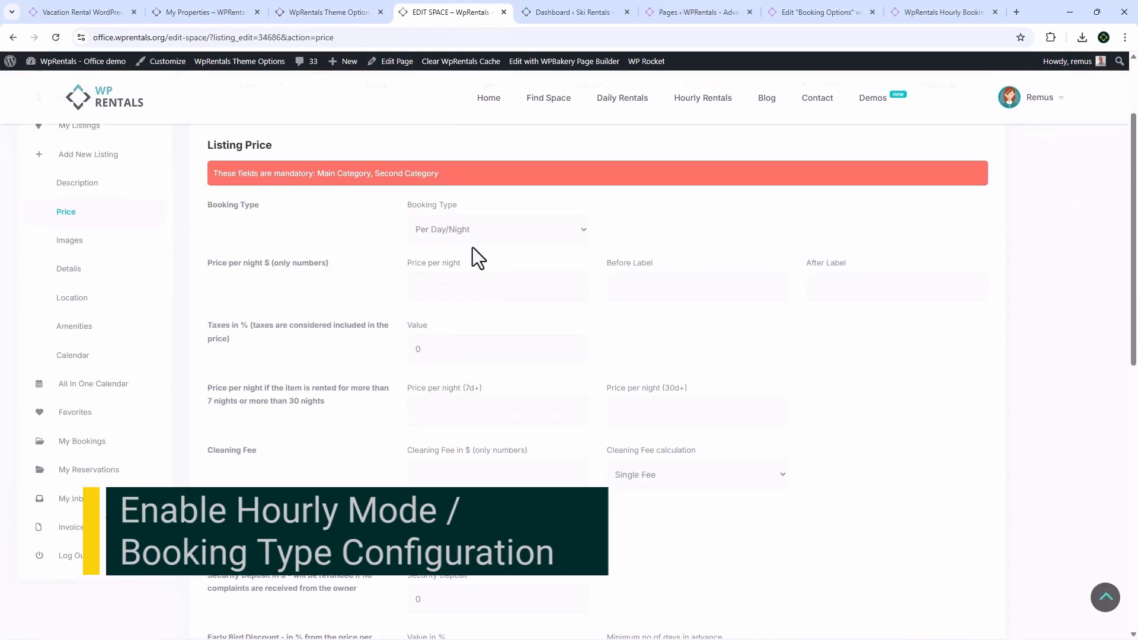
pyautogui.click(453, 234)
pyautogui.click(435, 264)
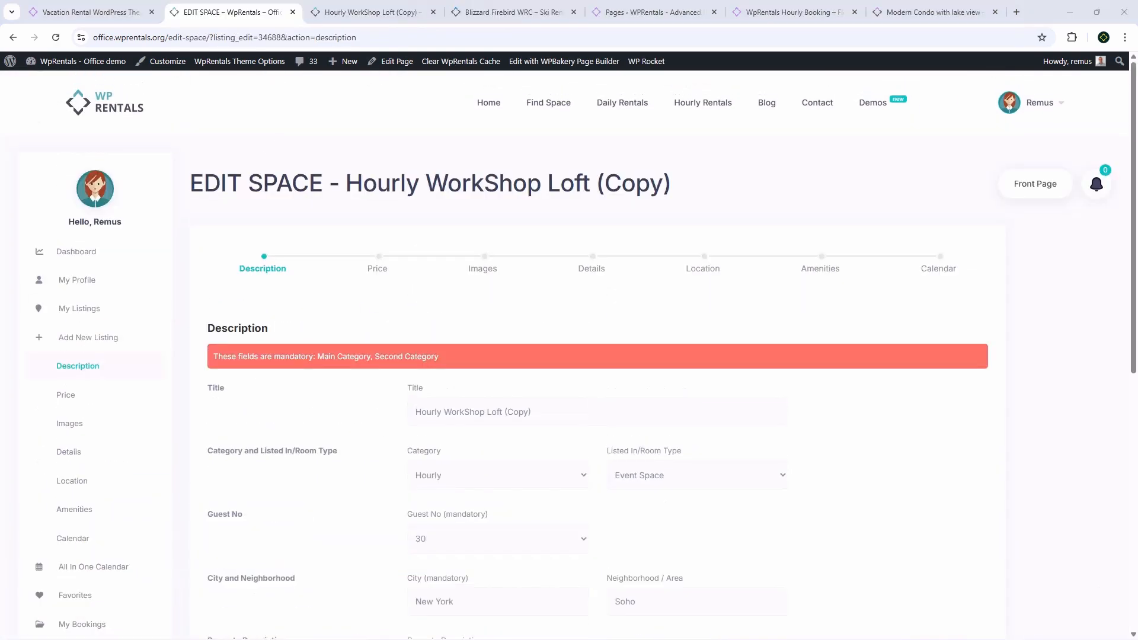
# Step: Review the description form of Hourly WorkShop Loft (Copy) to its end and switch to the space's public listing
pyautogui.scroll(-10, 478, 417)
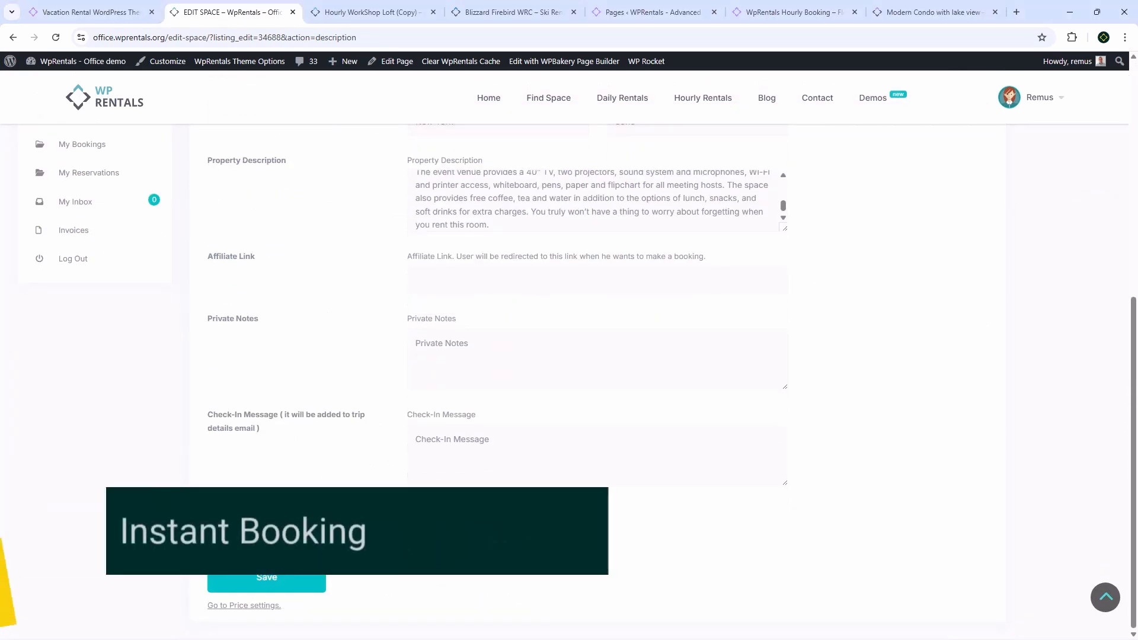
pyautogui.click(390, 14)
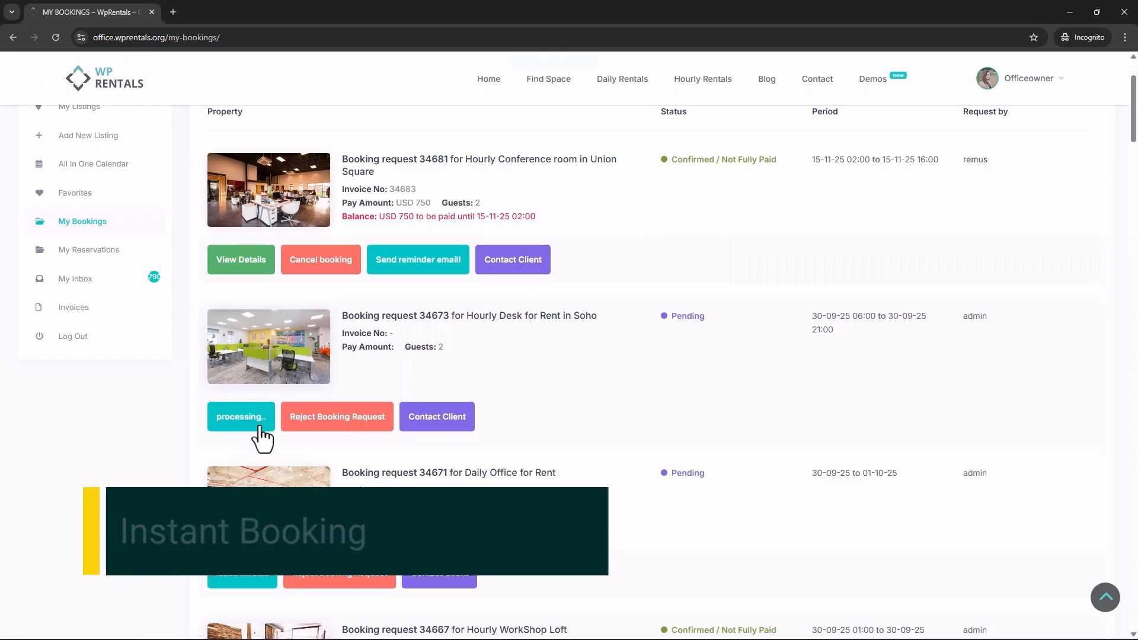
# Step: Start an invoice for the pending Hourly Desk for Rent in Soho booking and add an "extra meals" expense of 1000
pyautogui.click(255, 417)
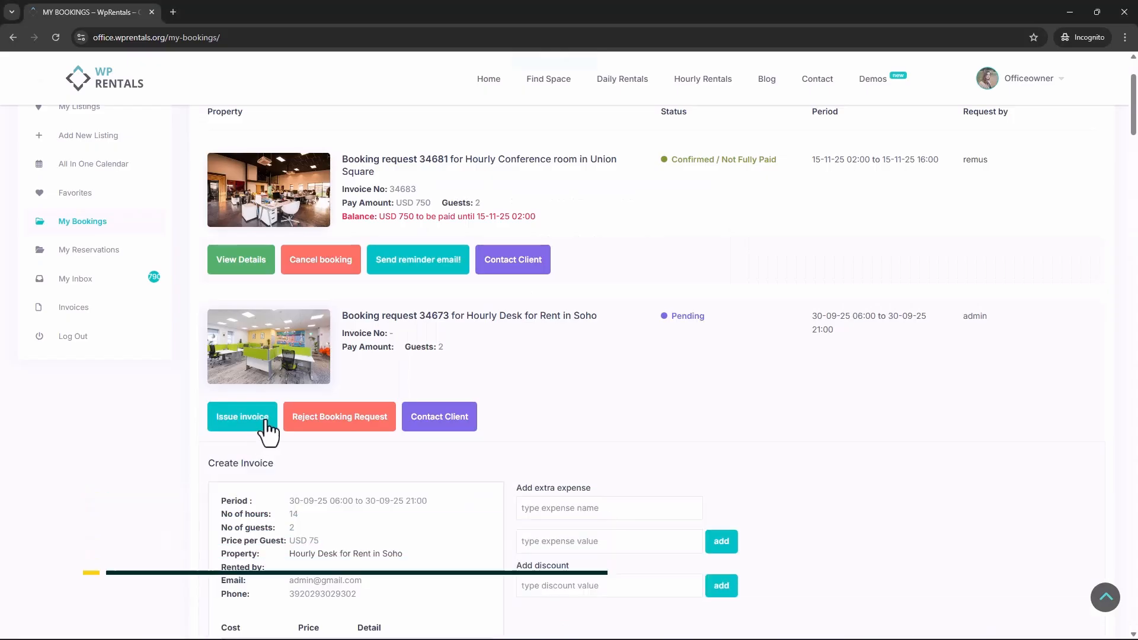
pyautogui.scroll(-2, 615, 403)
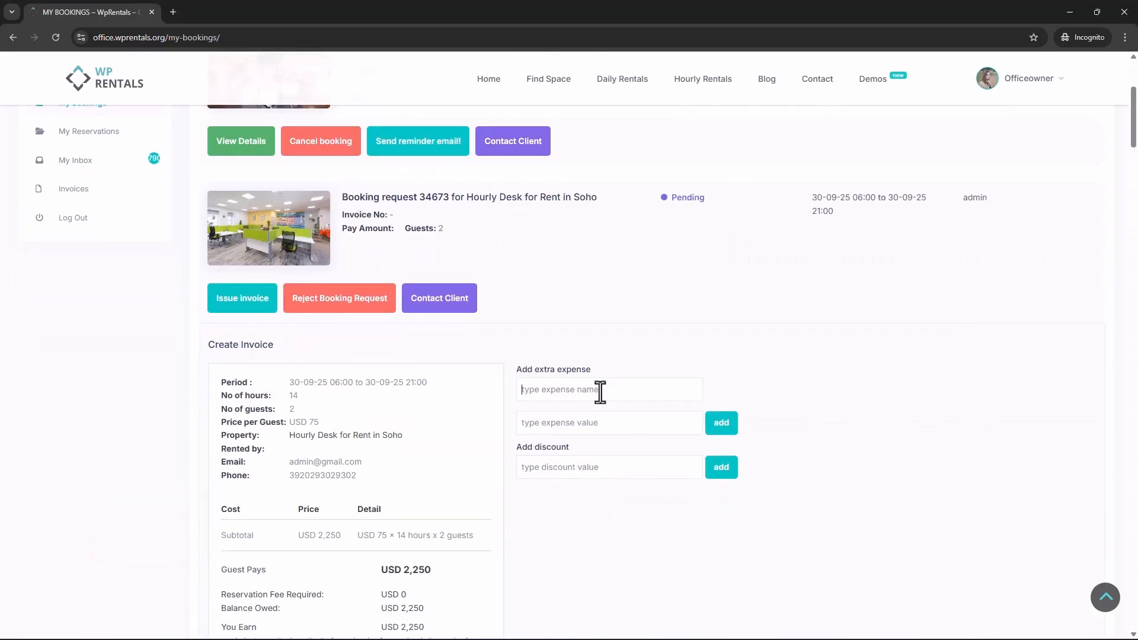
pyautogui.click(600, 391)
pyautogui.write('extra meals')
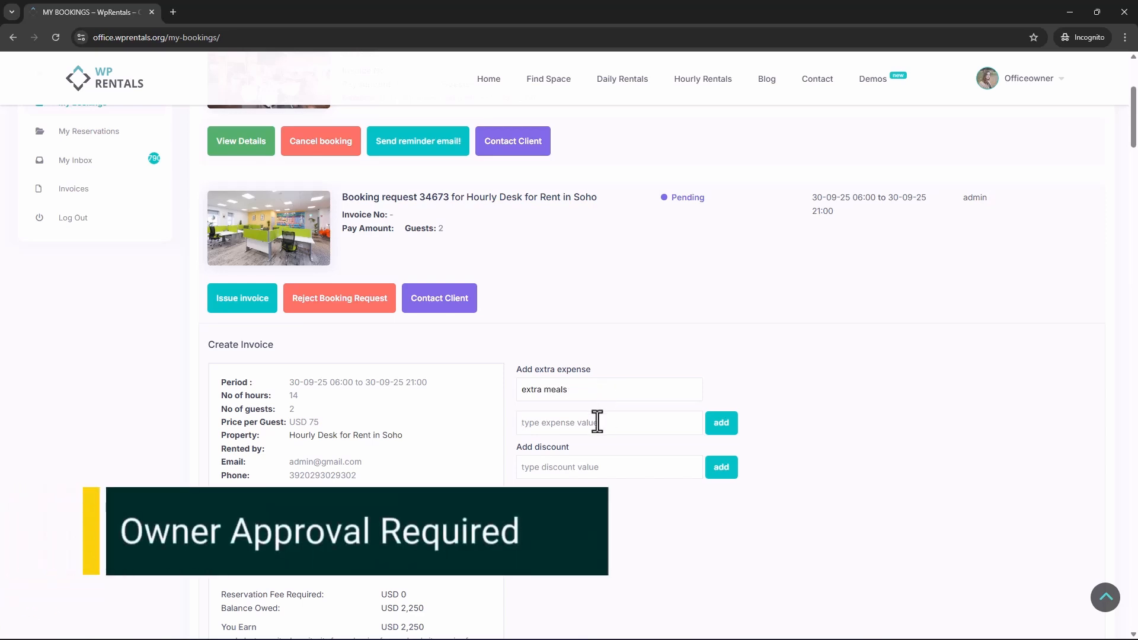
pyautogui.scroll(-3, 575, 356)
pyautogui.click(584, 244)
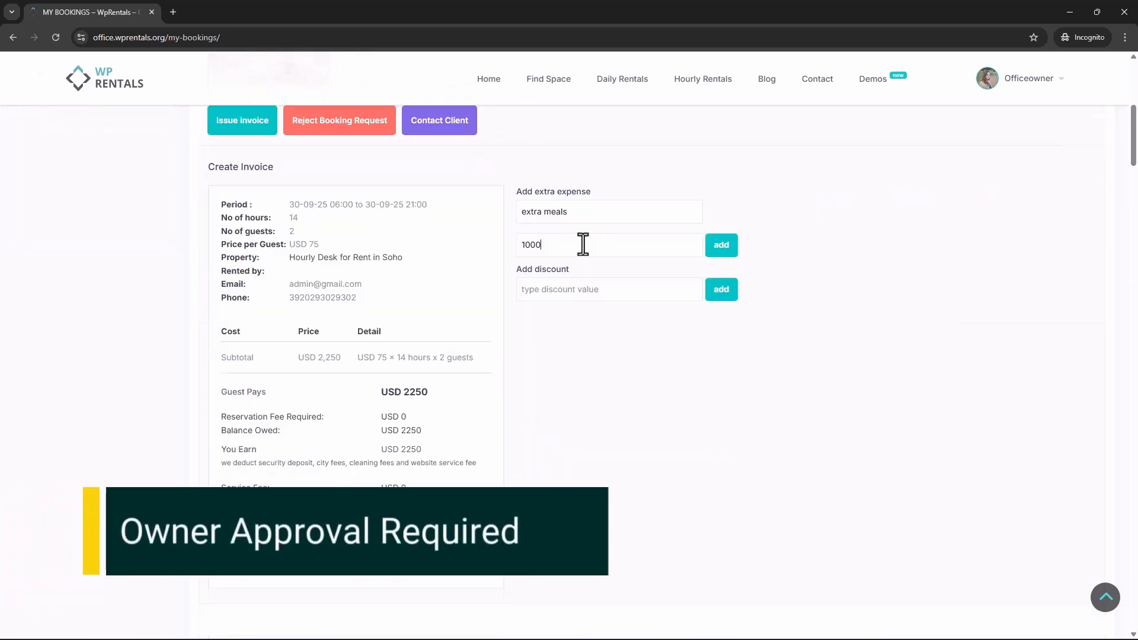
pyautogui.click(737, 249)
# Step: Add a discount of 200 to the invoice and confirm the booking with no reservation fee required
pyautogui.click(559, 290)
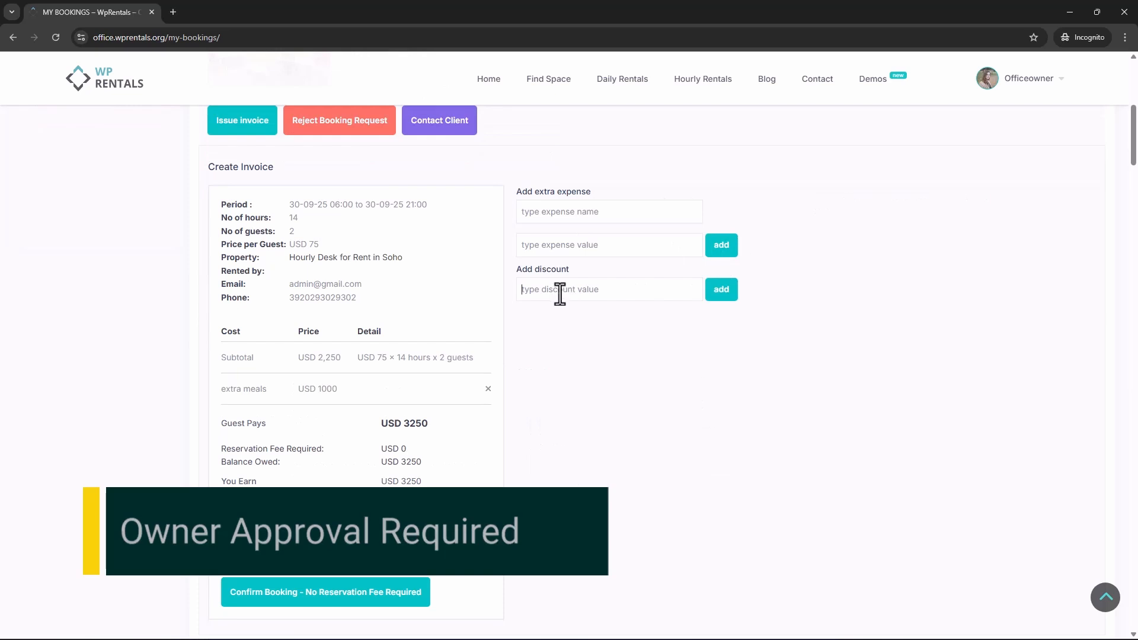
pyautogui.write('200')
pyautogui.click(722, 289)
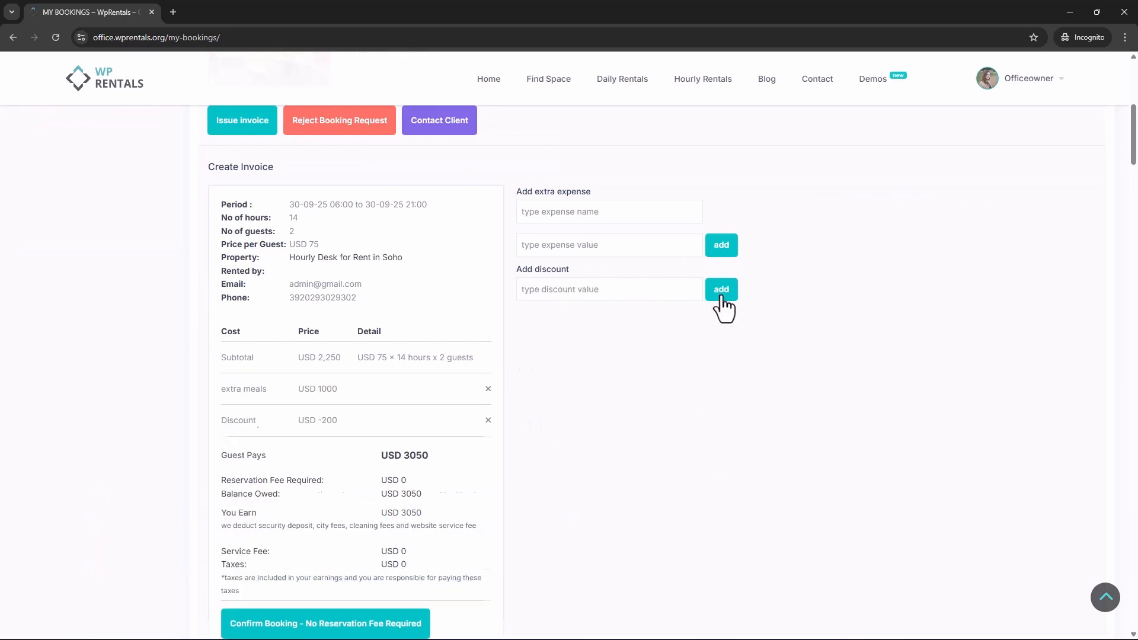
pyautogui.scroll(-2, 415, 433)
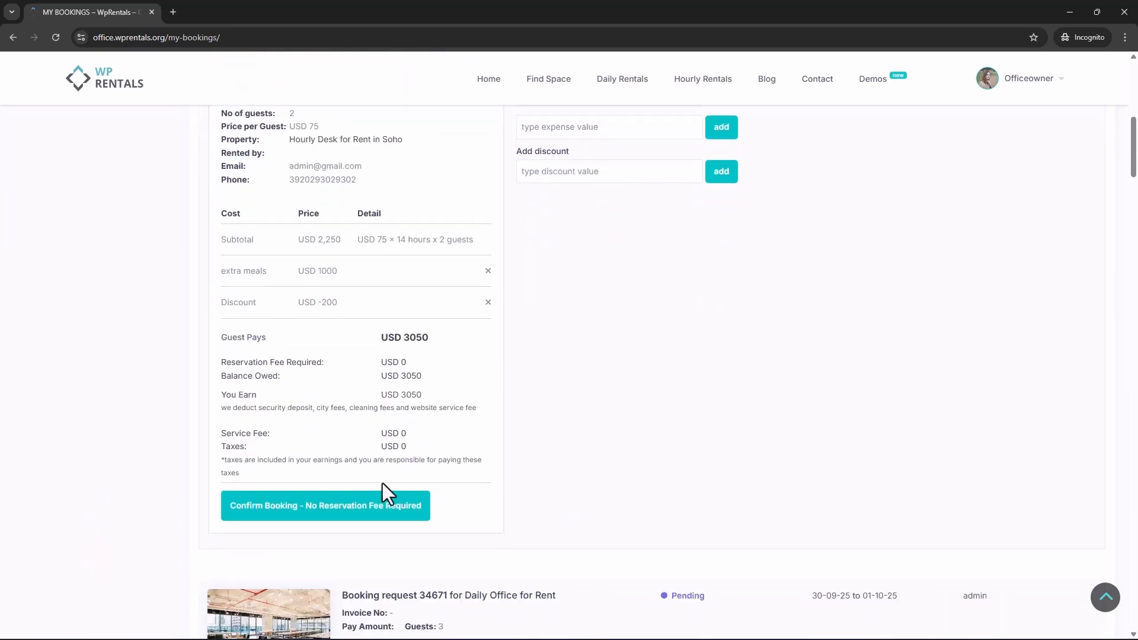
pyautogui.click(362, 510)
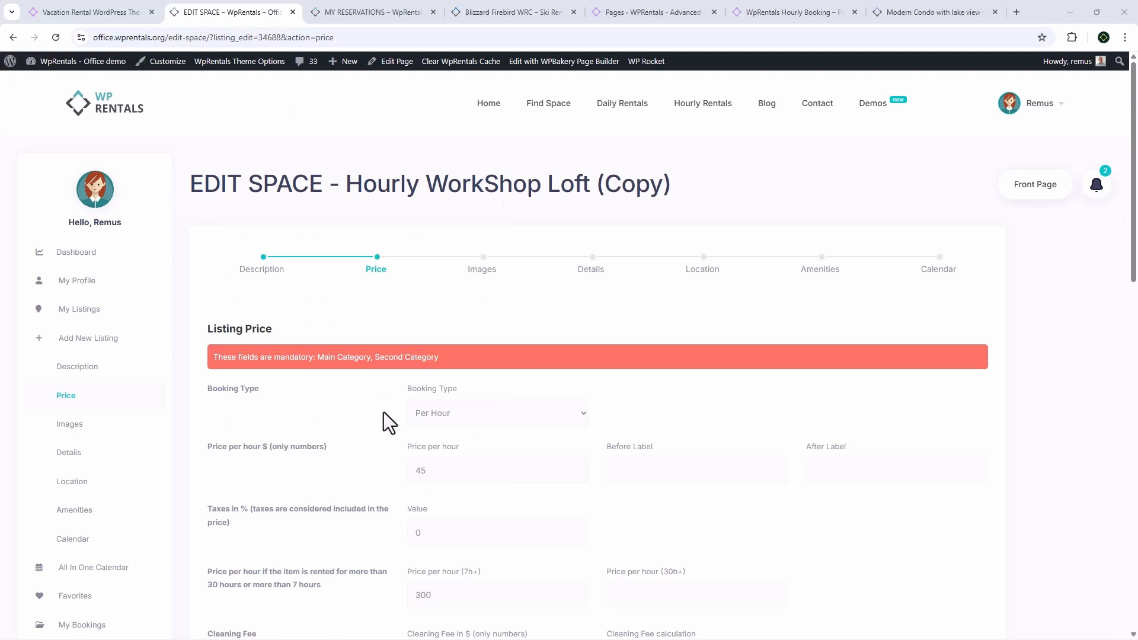
# Step: Set the business hours of Hourly WorkShop Loft (Copy) from 9:00 to 19:00 and save the price settings
pyautogui.scroll(-3, 392, 386)
pyautogui.scroll(-1, 400, 369)
pyautogui.click(441, 227)
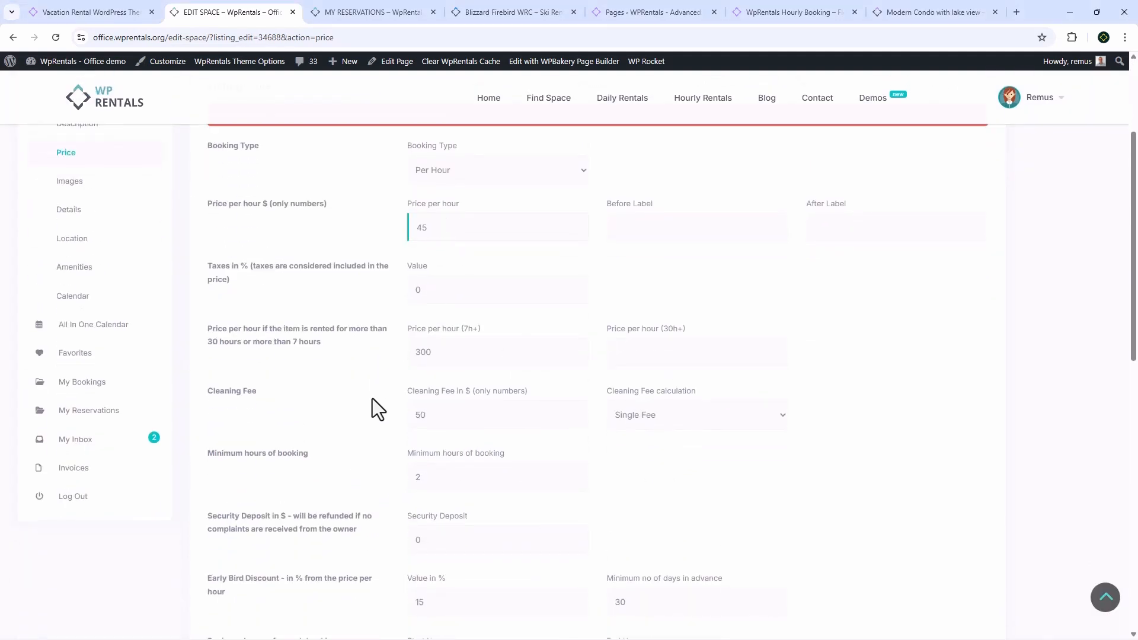
pyautogui.scroll(-3, 373, 403)
pyautogui.click(454, 486)
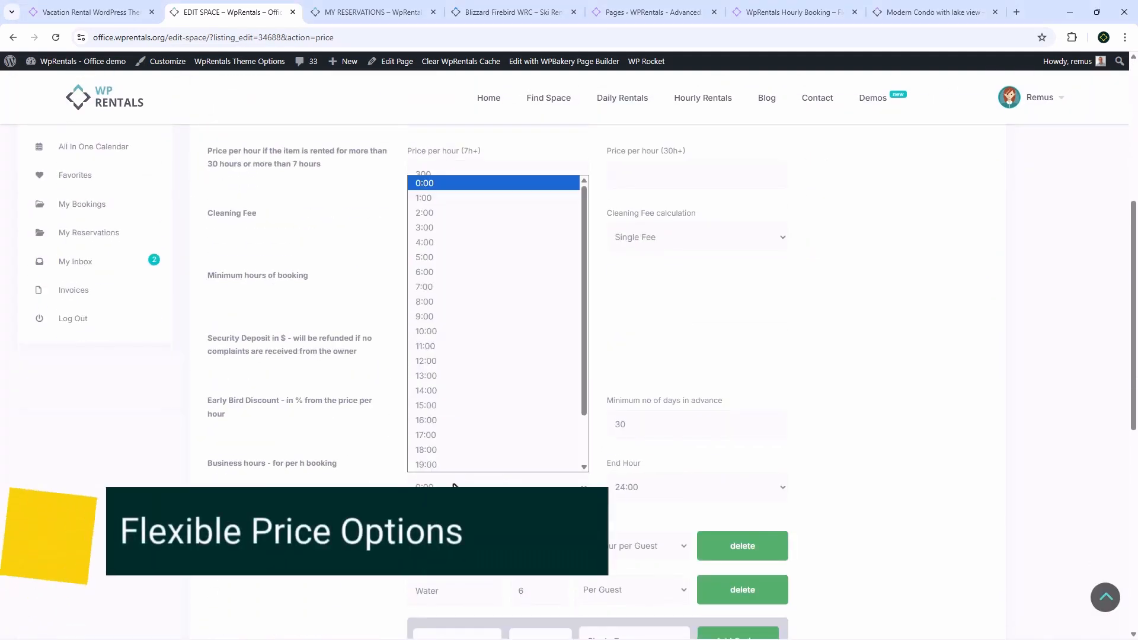
pyautogui.click(432, 317)
pyautogui.click(661, 493)
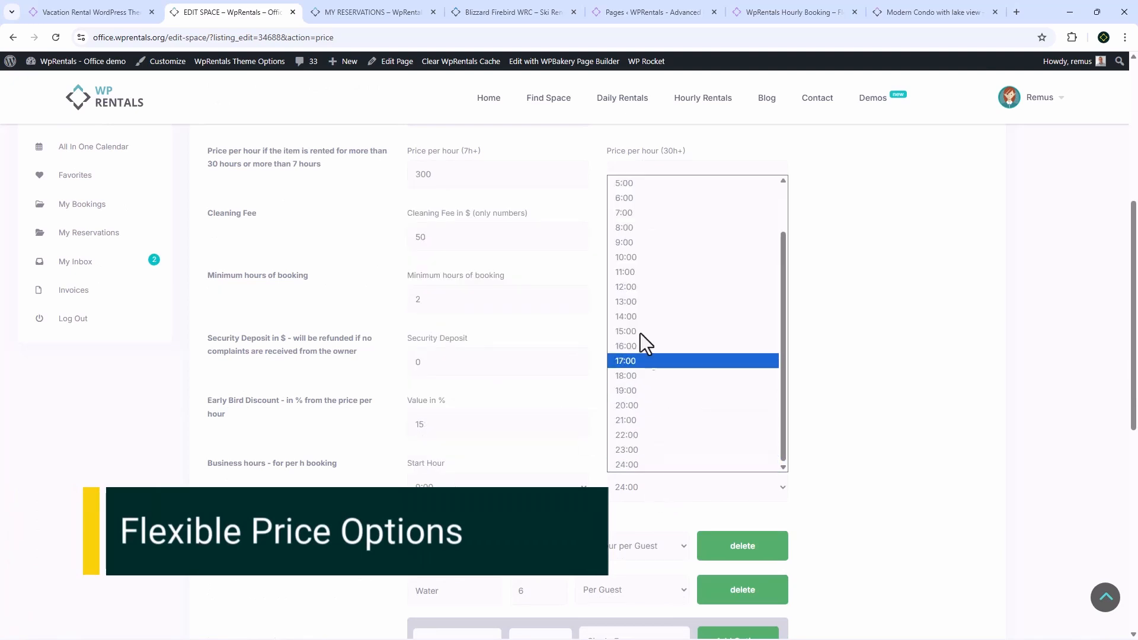
pyautogui.click(635, 392)
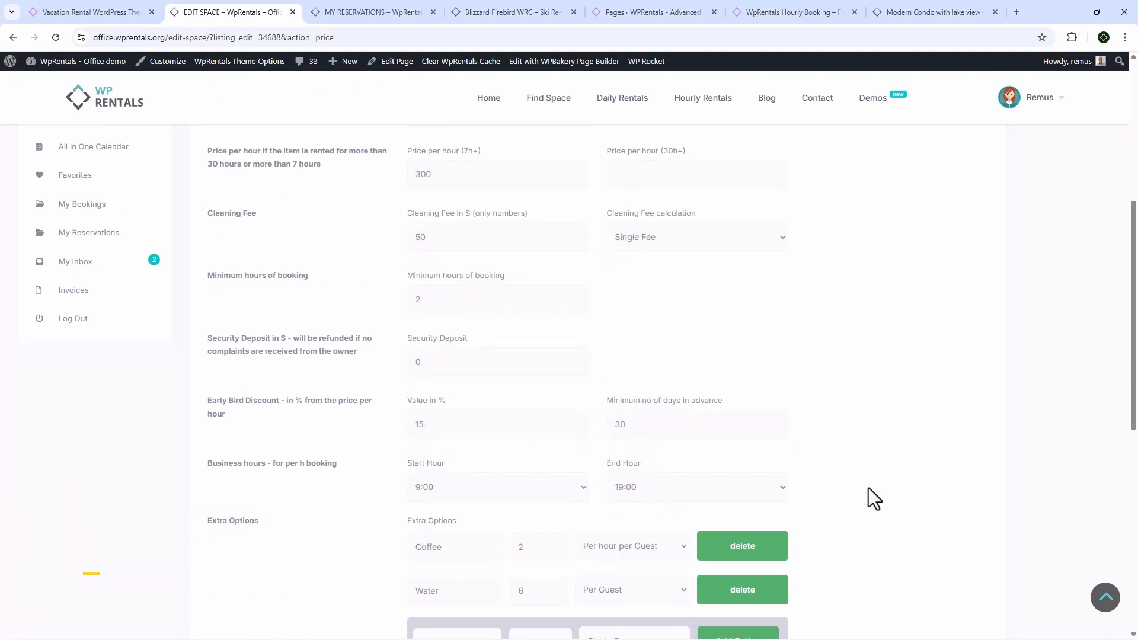
pyautogui.scroll(-4, 883, 489)
pyautogui.click(302, 490)
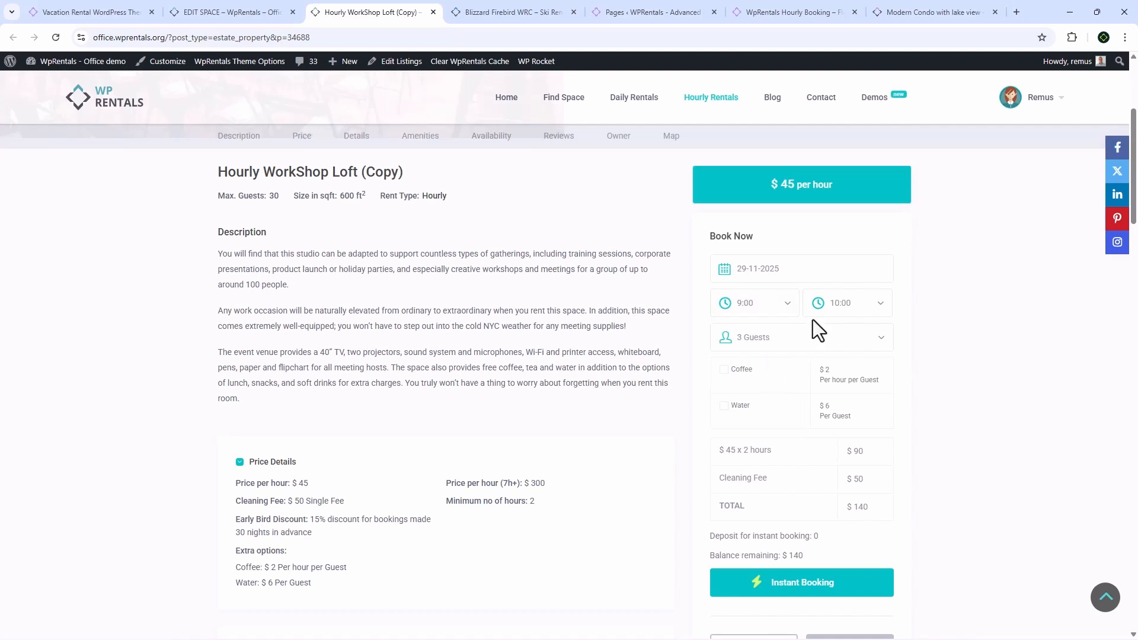
# Step: Choose another end hour for the 29-11-2025 booking on the Hourly WorkShop Loft (Copy) listing
pyautogui.click(848, 307)
pyautogui.scroll(-4, 854, 386)
pyautogui.click(842, 439)
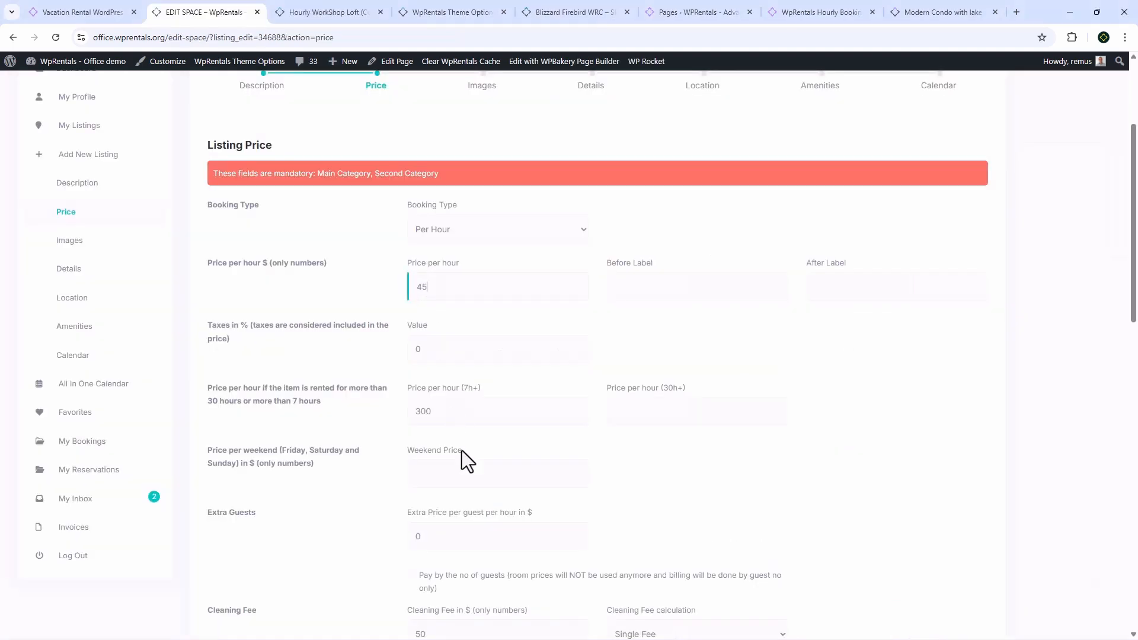
# Step: Enter a weekend price of 450 in the price settings of Hourly WorkShop Loft (Copy)
pyautogui.click(459, 474)
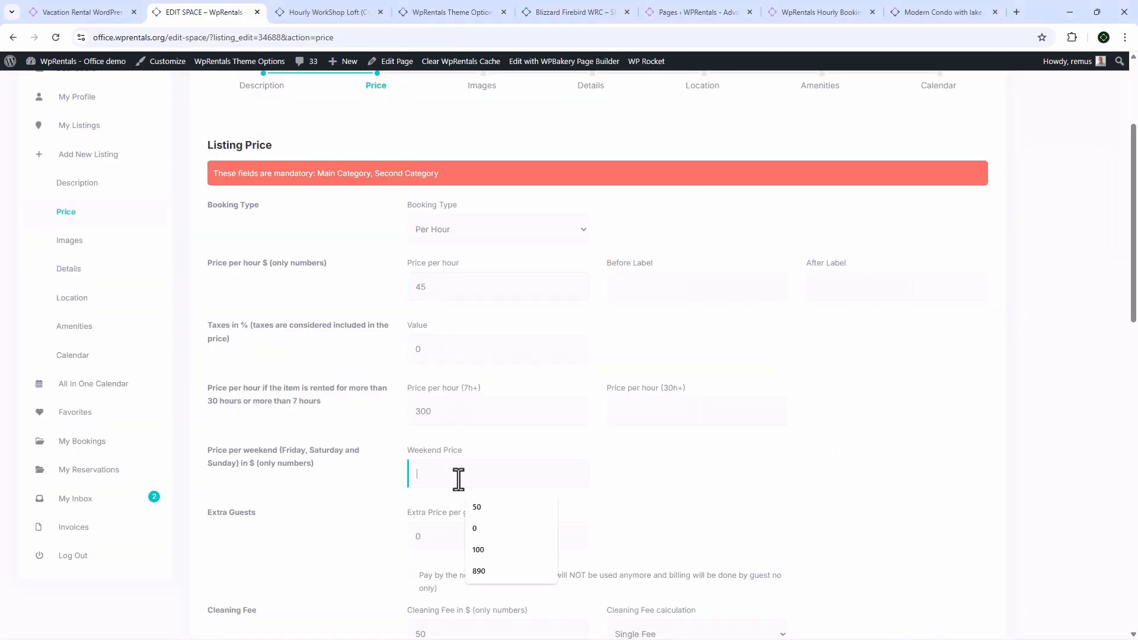
pyautogui.write('450')
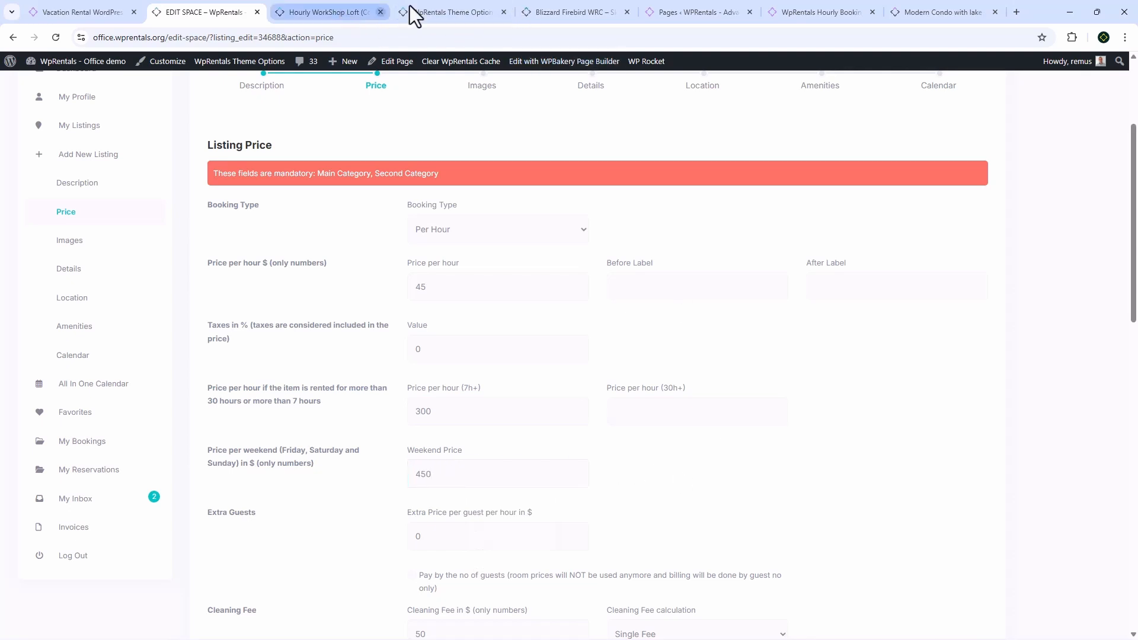
# Step: In the theme options' booking configuration, set the weekend days to Friday, Saturday and Sunday
pyautogui.click(430, 8)
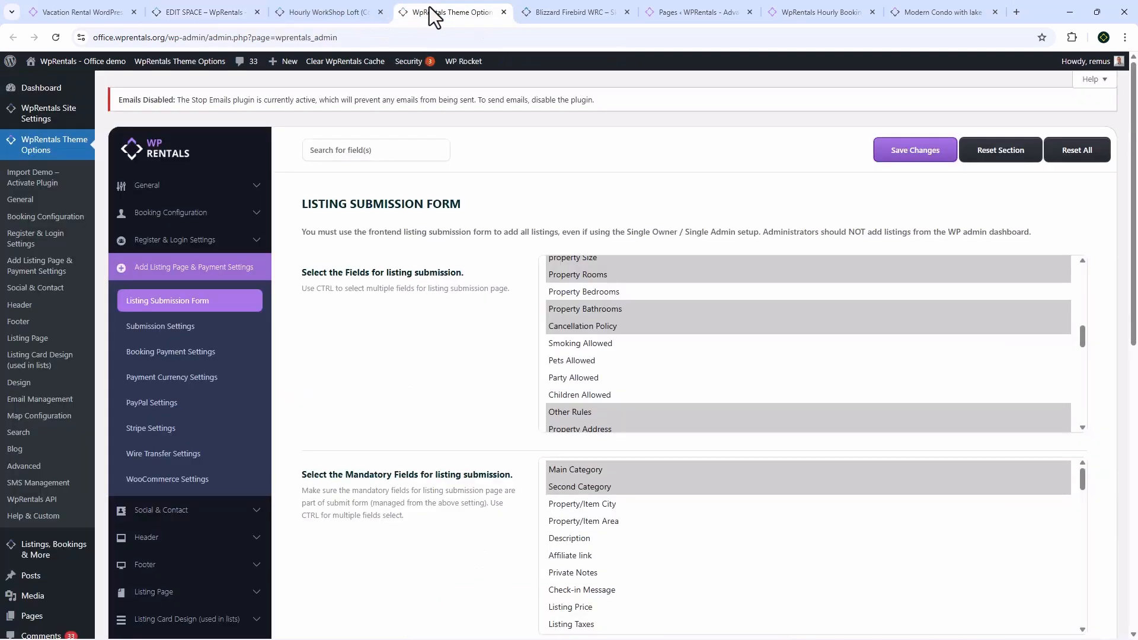
pyautogui.click(166, 216)
pyautogui.click(620, 323)
pyautogui.click(681, 324)
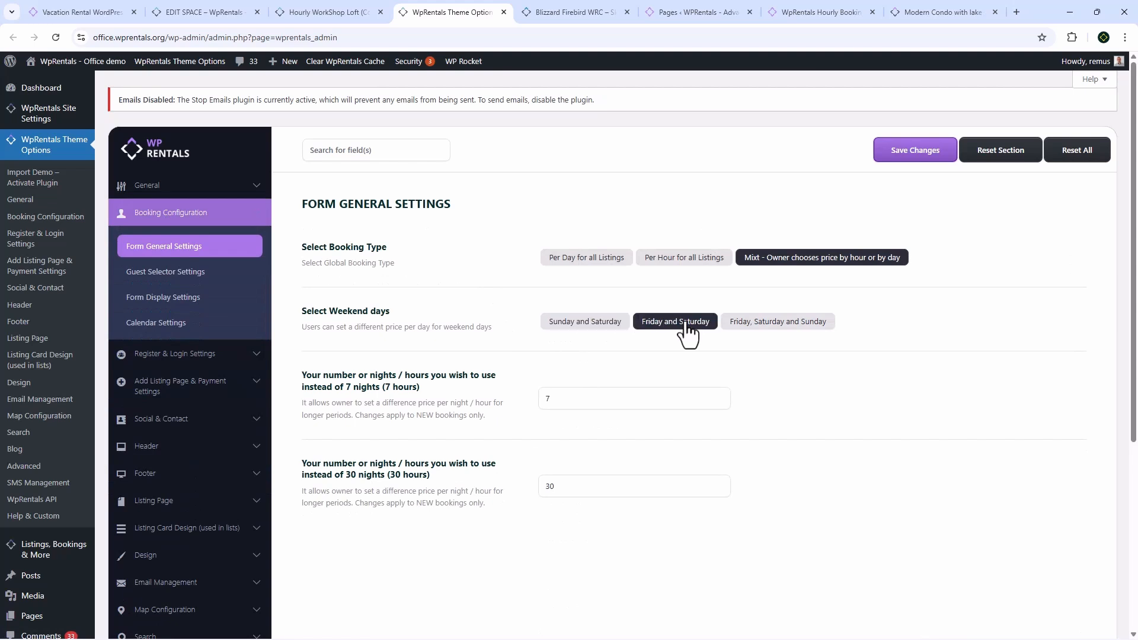
pyautogui.click(759, 332)
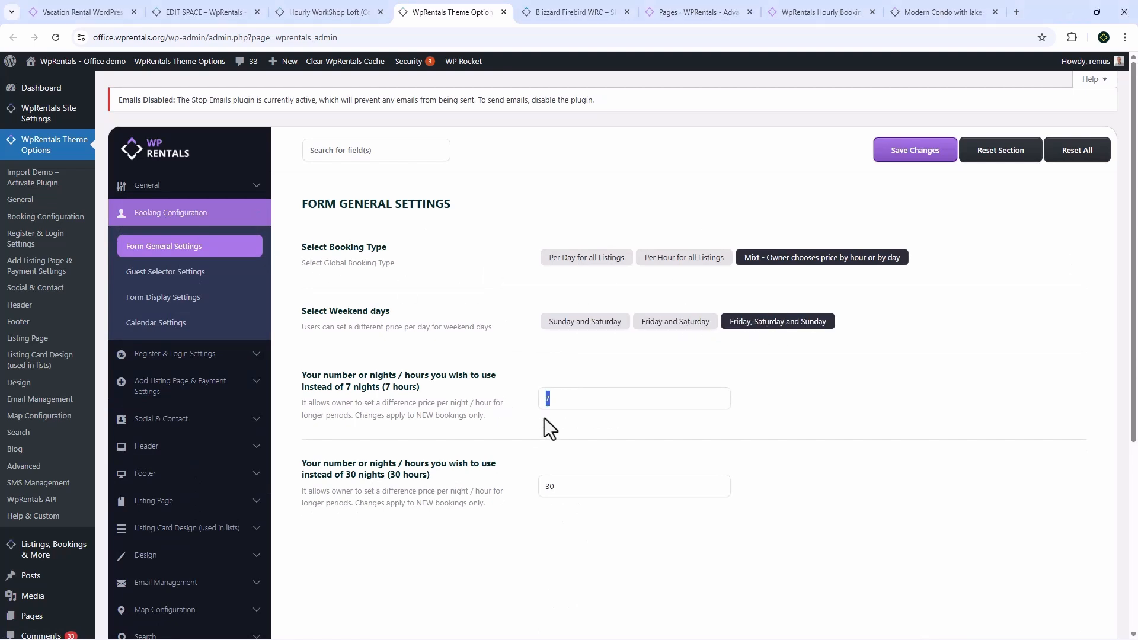
# Step: Replace the 7 and 30 night/hour long-stay thresholds with 3 and 5, and save the theme options
pyautogui.write('3')
pyautogui.write('5')
pyautogui.click(889, 155)
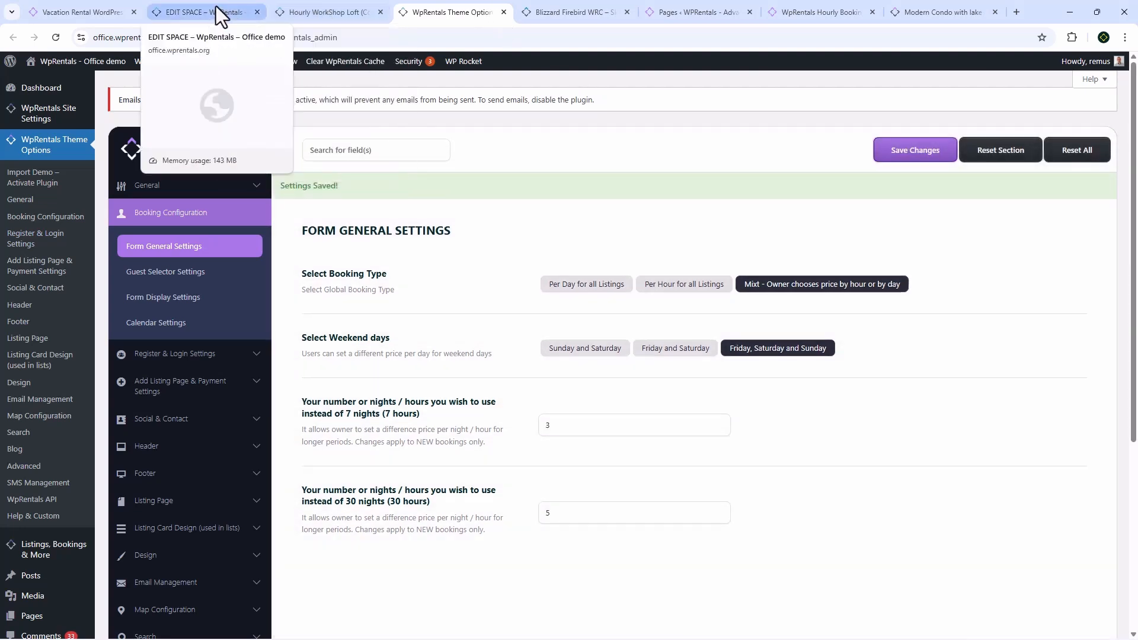
# Step: In the space's price settings, set the hourly price to 20 for 3h+ and 5 for 5h+
pyautogui.click(216, 12)
pyautogui.write('20')
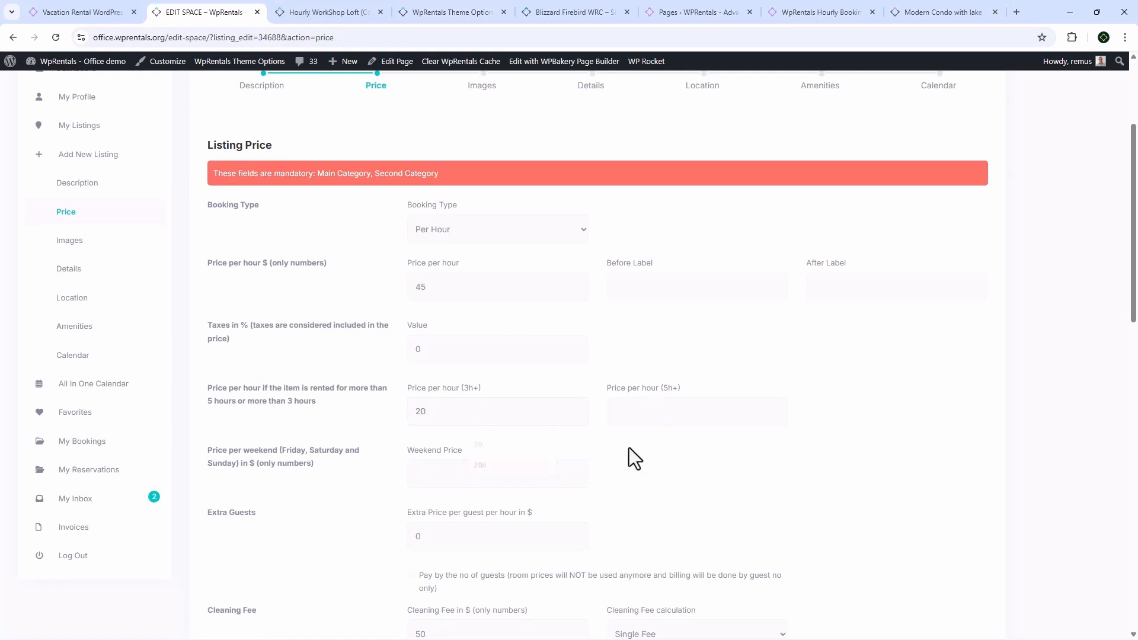
pyautogui.click(645, 413)
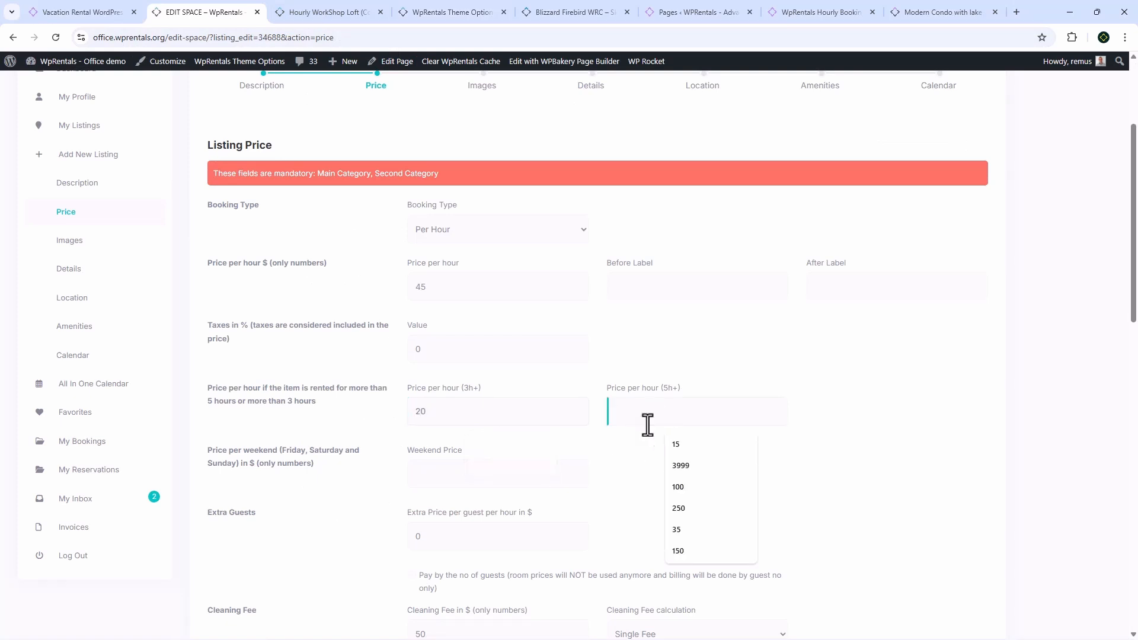
pyautogui.write('5')
# Step: Set the extra price per guest per hour to 10 and enable payment by the number of guests
pyautogui.scroll(-1, 424, 455)
pyautogui.click(413, 480)
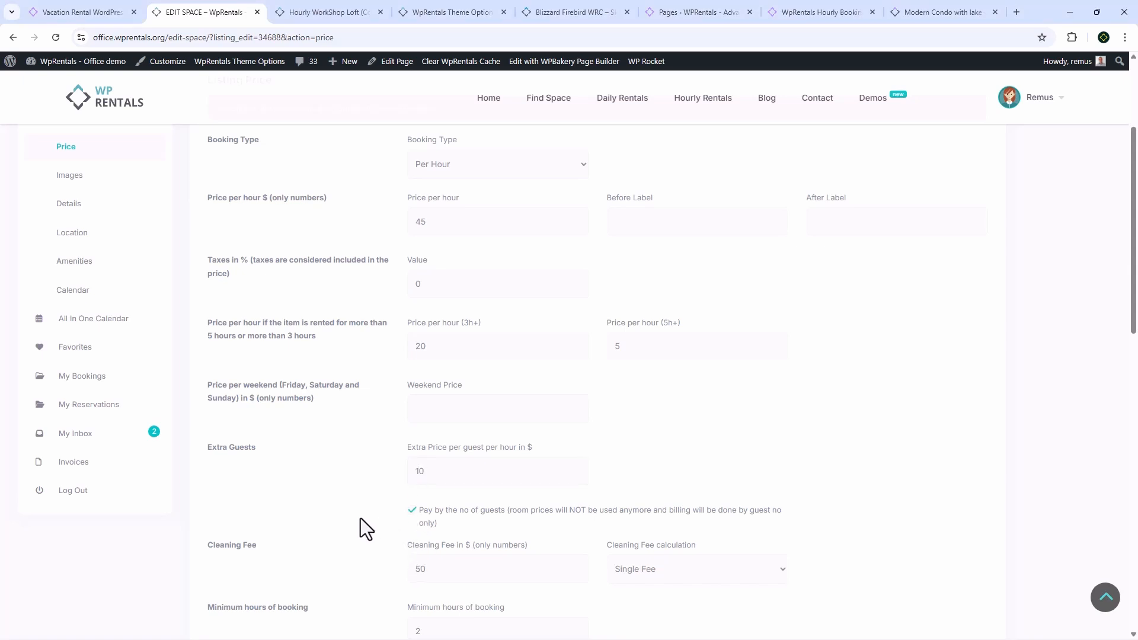
# Step: Choose Single Fee as the cleaning fee calculation and switch to the theme options page
pyautogui.scroll(-3, 515, 396)
pyautogui.click(664, 397)
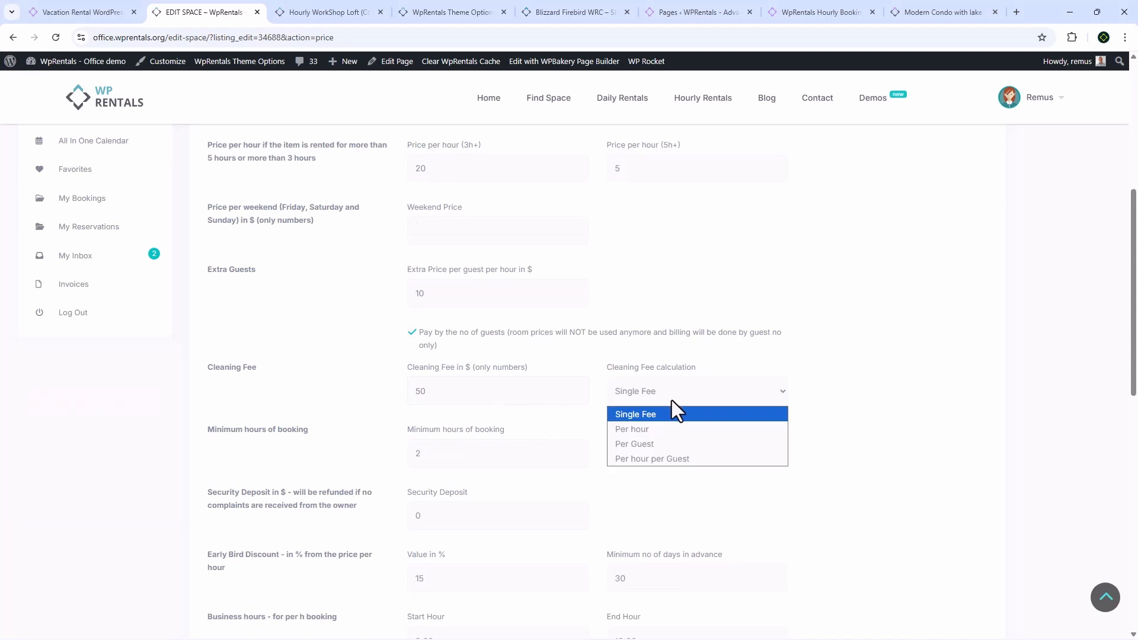
pyautogui.click(655, 414)
pyautogui.click(445, 12)
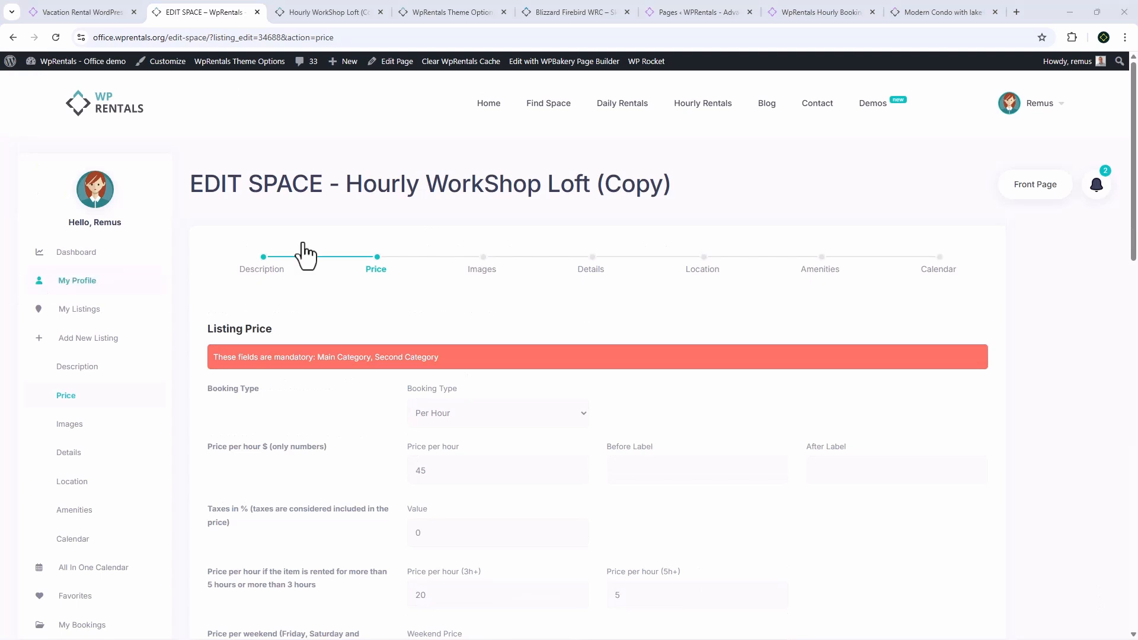
# Step: Select the period from 1 to 30 November 2025 in the space's price adjustments calendar
pyautogui.scroll(-7, 475, 415)
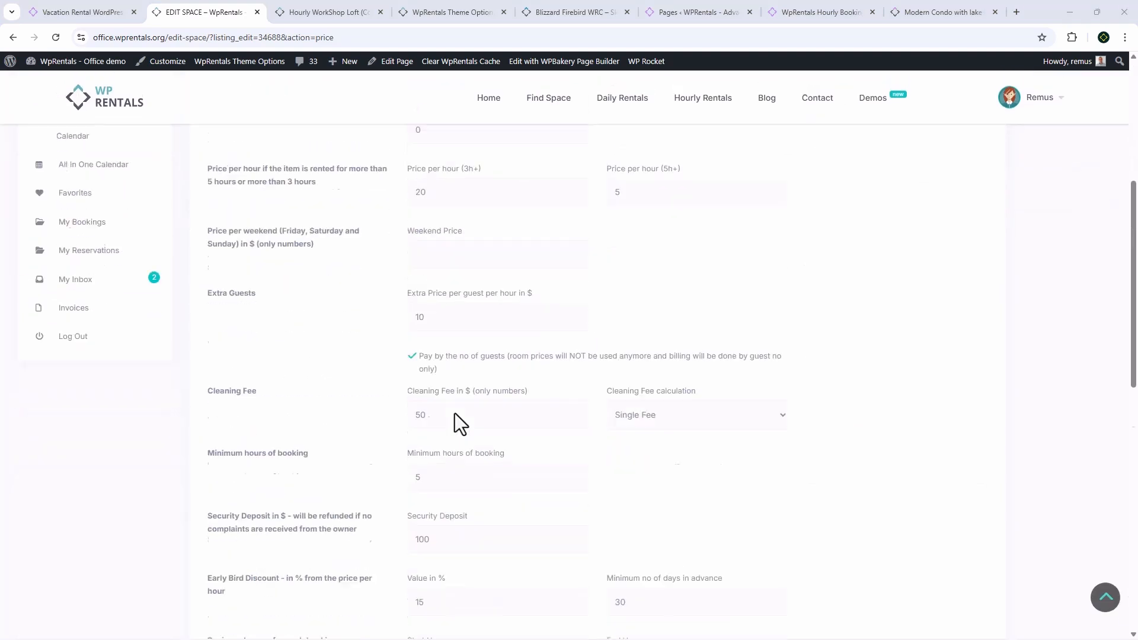
pyautogui.scroll(-8, 454, 414)
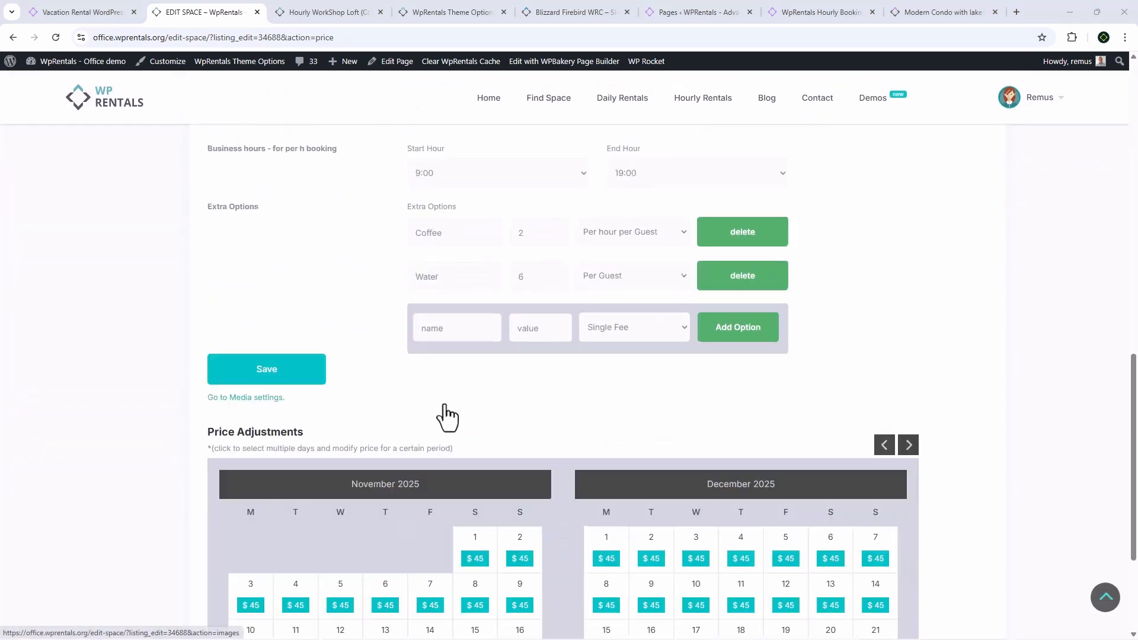
pyautogui.scroll(-3, 448, 418)
pyautogui.click(475, 373)
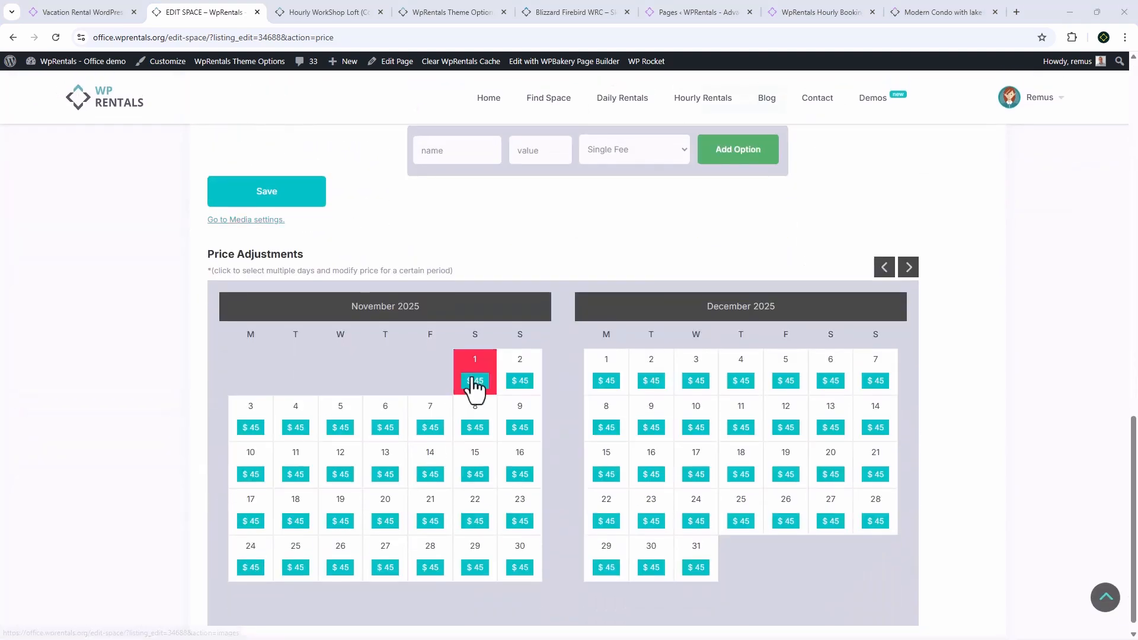
pyautogui.click(528, 571)
# Step: Apply a custom price of 90 to the period, with extra guest price 100, 87 for 3h+, 88 for 5h+ and weekend price 77
pyautogui.click(466, 264)
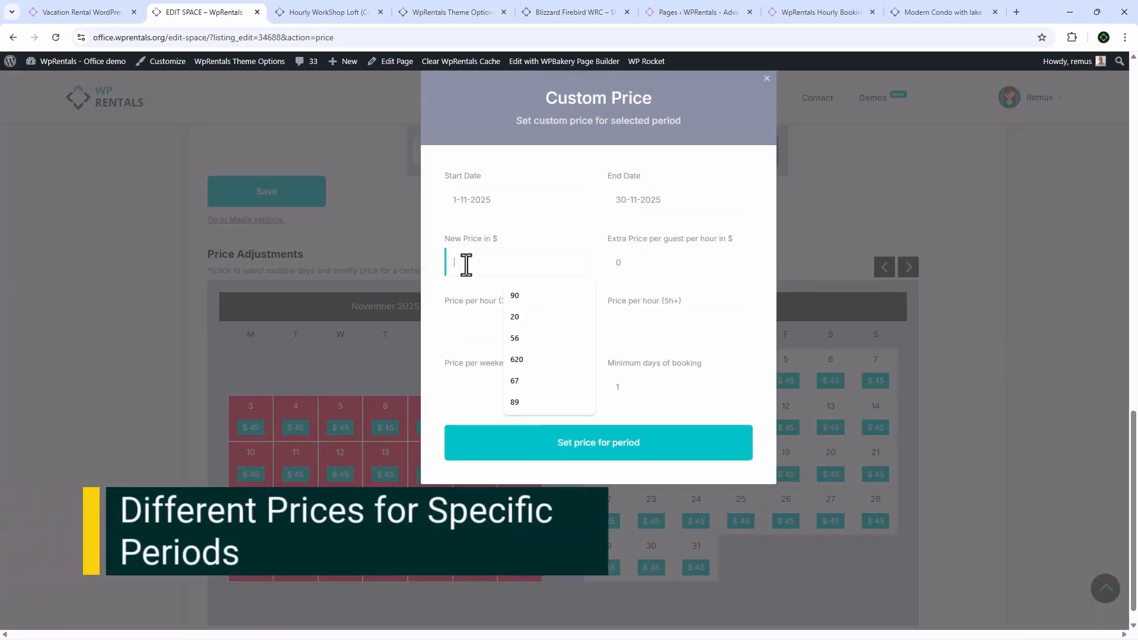
pyautogui.write('90')
pyautogui.press('Tab')
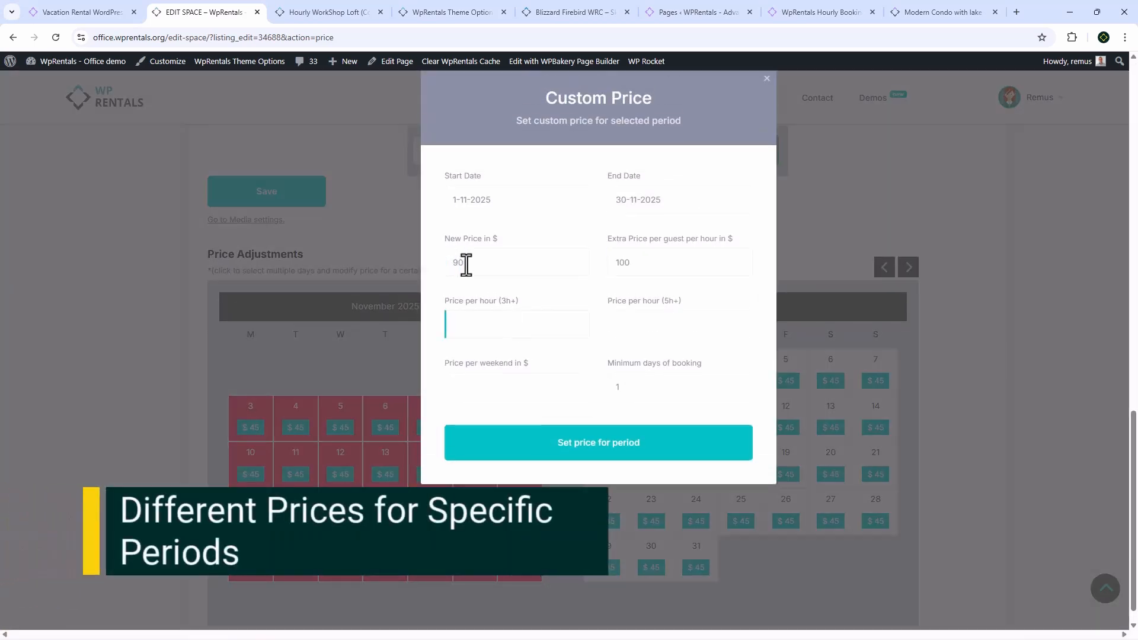
pyautogui.press('Tab')
pyautogui.write('88')
pyautogui.press('Tab')
pyautogui.write('77')
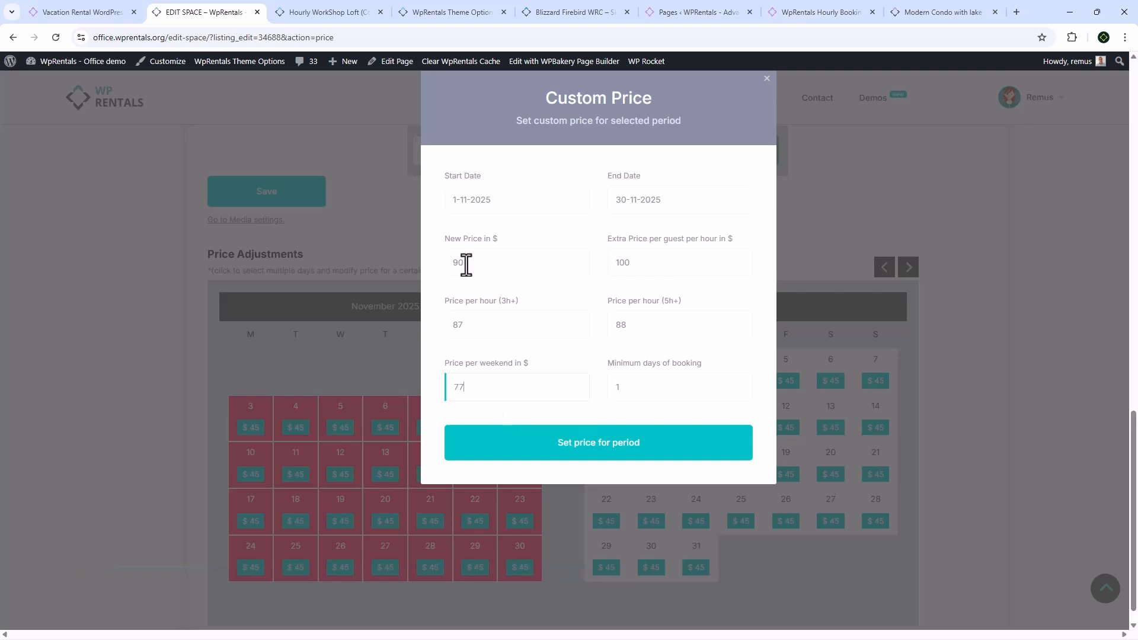
pyautogui.click(605, 450)
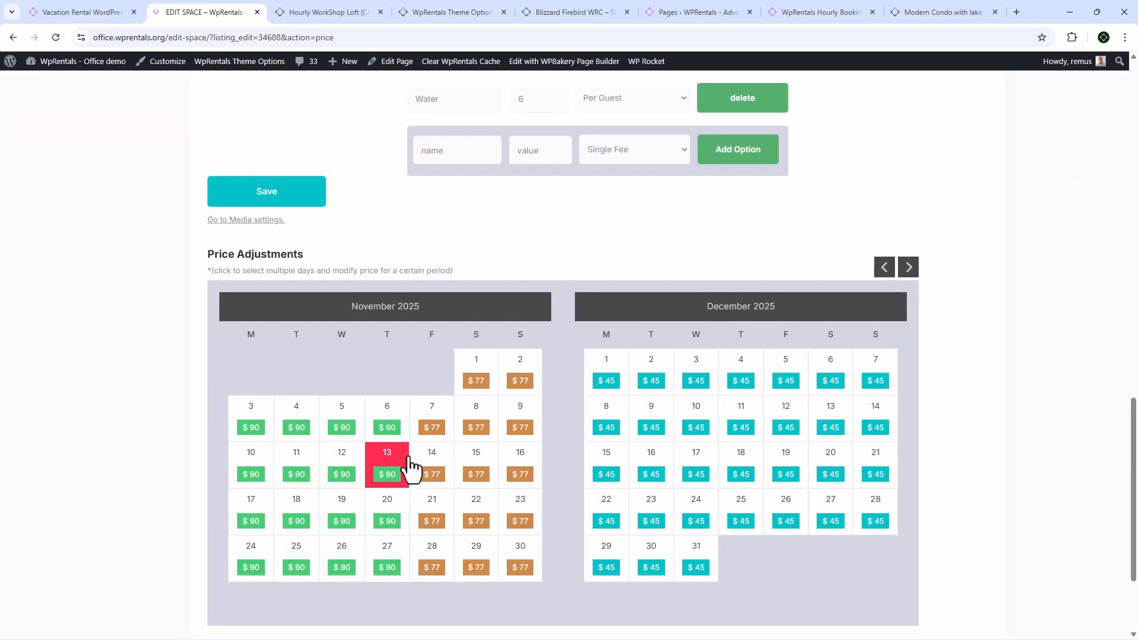
# Step: Include City Fee among the fields selected for listing submission in the theme options
pyautogui.scroll(-3, 408, 456)
pyautogui.click(456, 10)
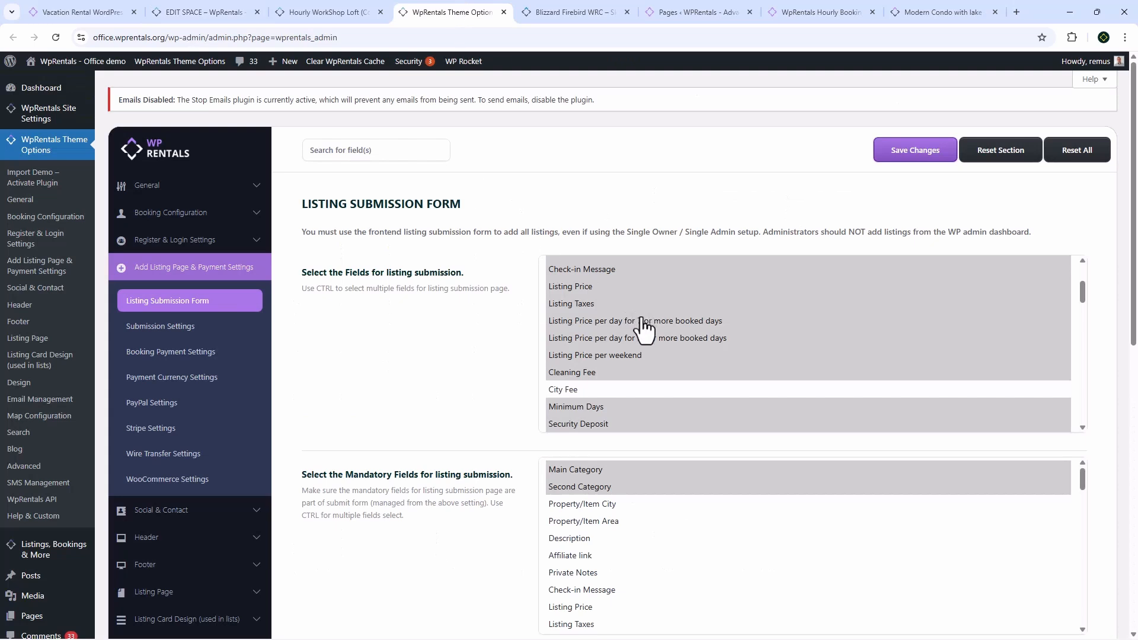
pyautogui.scroll(3, 630, 343)
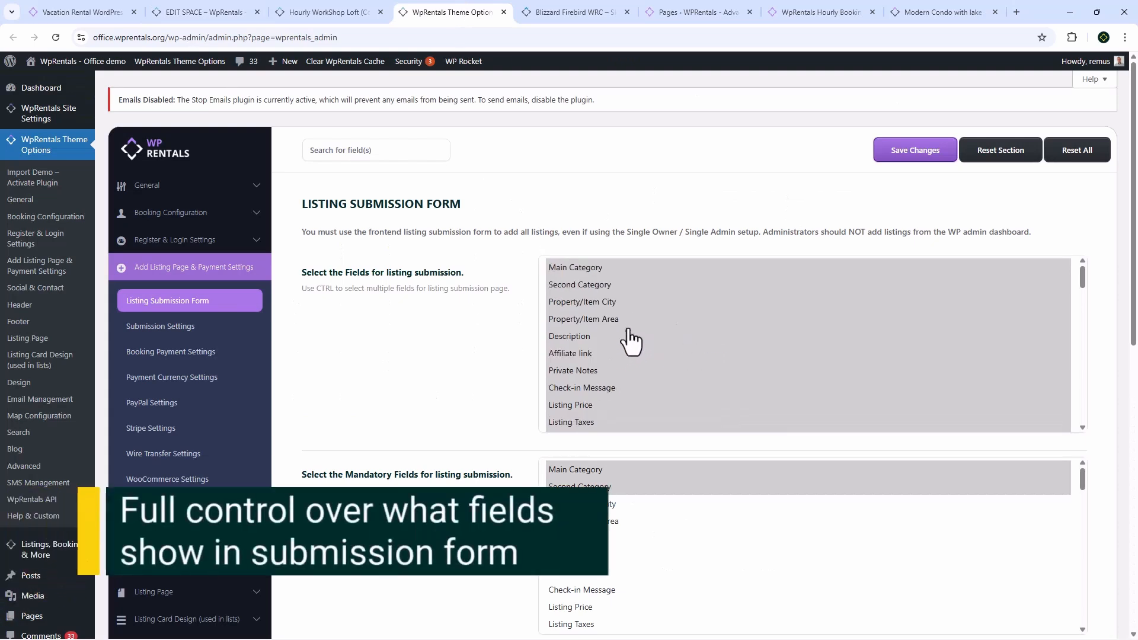
pyautogui.scroll(-3, 604, 367)
pyautogui.keyDown('ctrl'); pyautogui.click(570, 330); pyautogui.keyUp('ctrl')
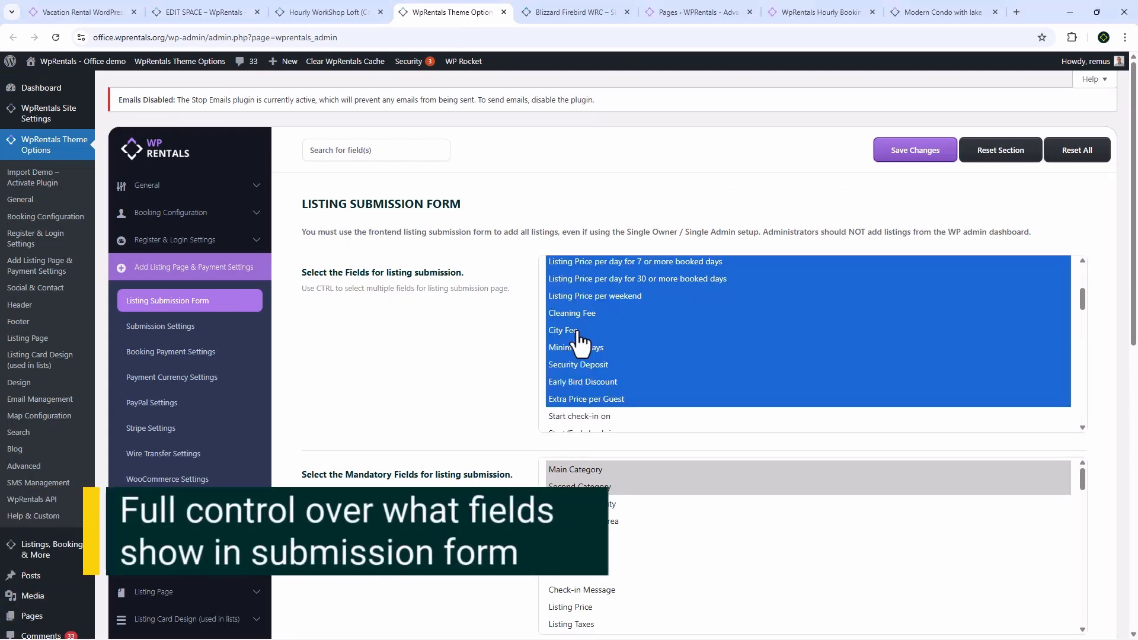
pyautogui.scroll(-1, 601, 373)
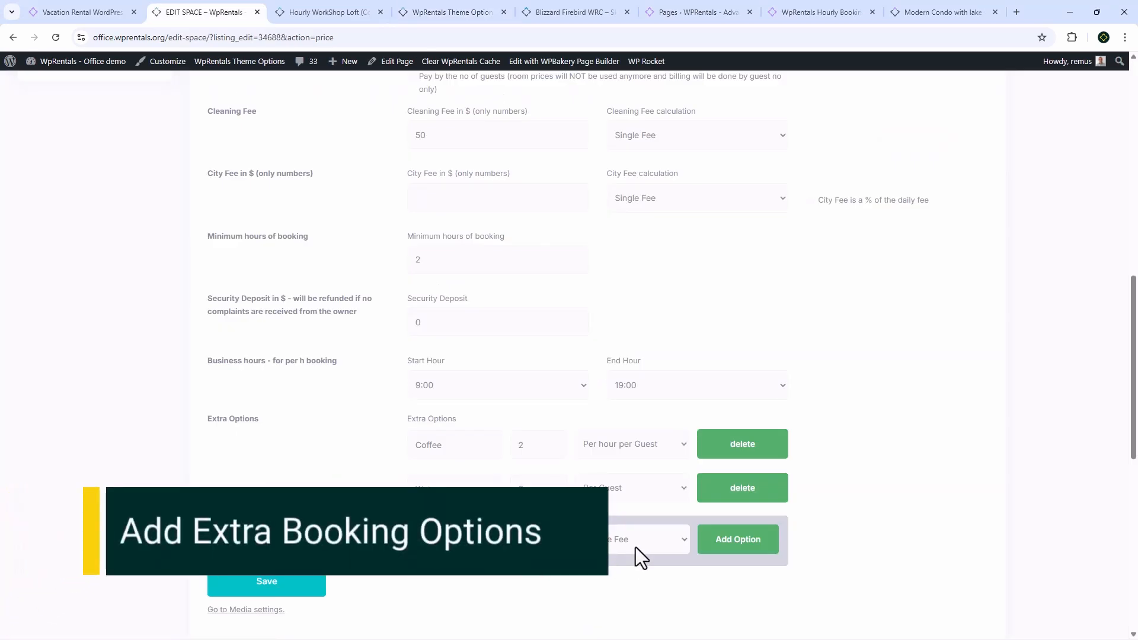
# Step: Add a Printer extra option with value 100 as a Single Fee and save the space's price settings
pyautogui.click(734, 542)
pyautogui.scroll(-4, 425, 470)
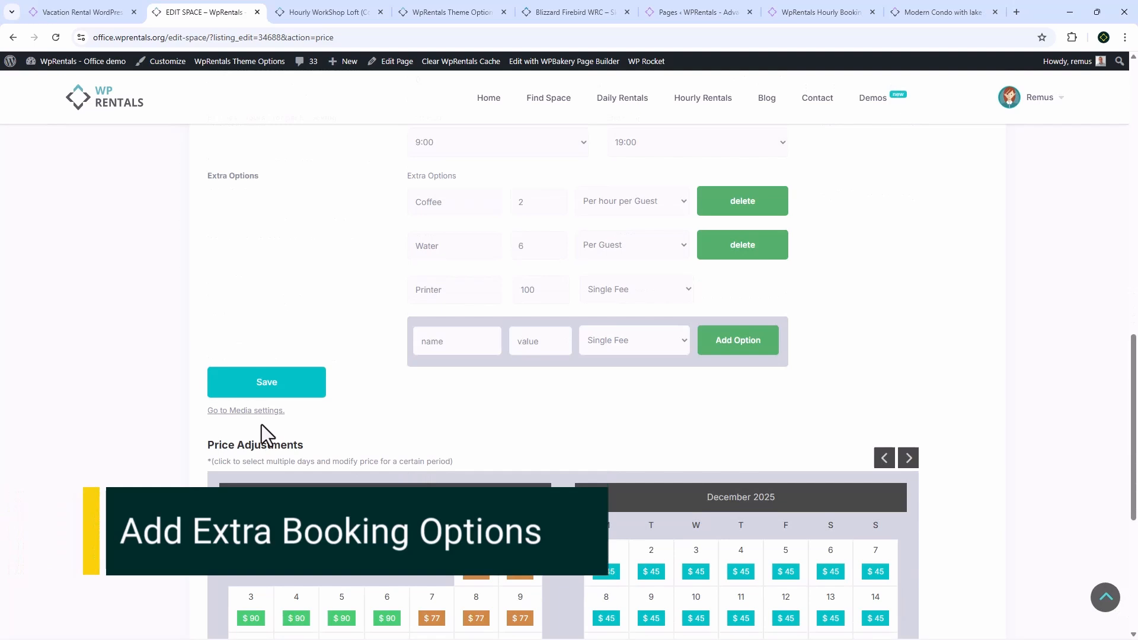
pyautogui.click(249, 391)
# Step: View the workshop loft listing and inspect the hourly booking form of the Blizzard Firebird WRC object rental
pyautogui.click(303, 13)
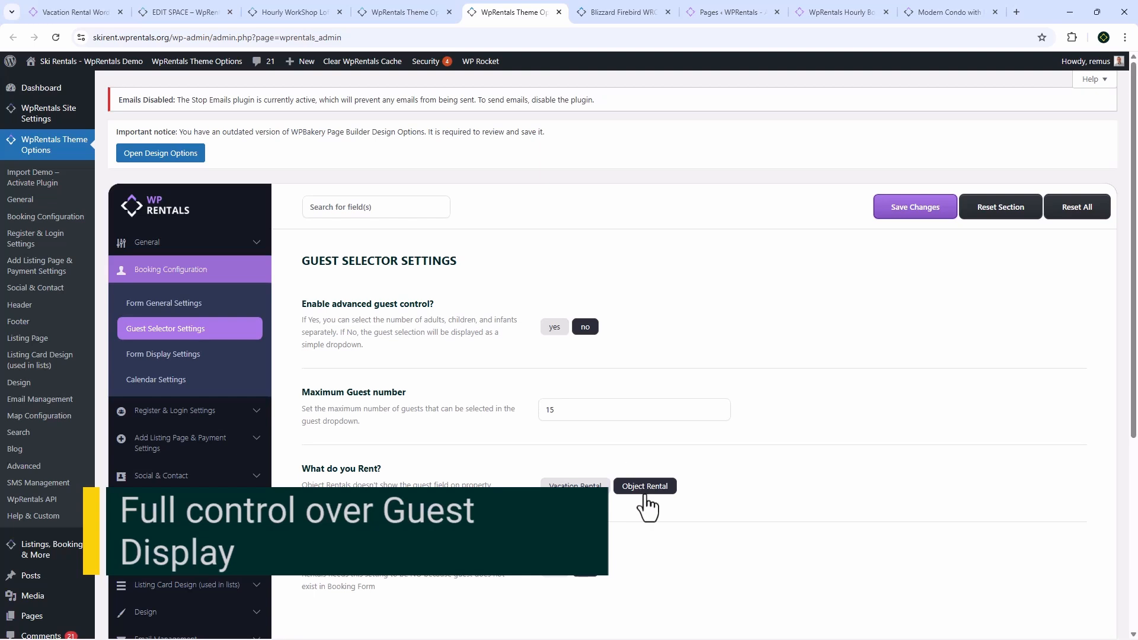
pyautogui.click(610, 11)
pyautogui.doubleClick(769, 350)
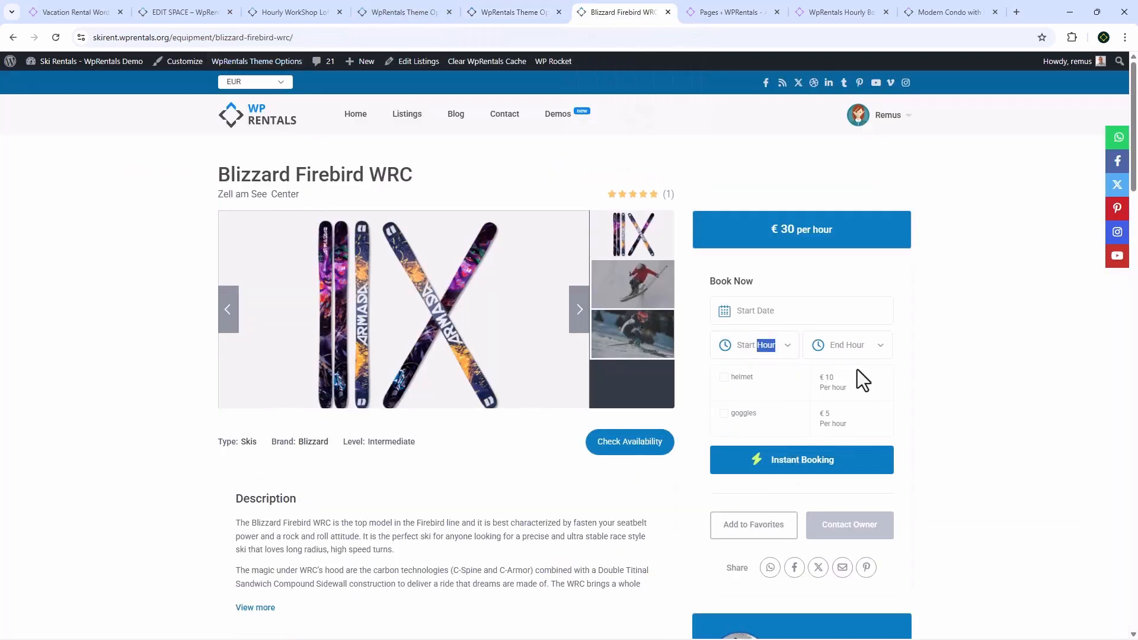
# Step: Open the office site's Guest Selector Settings and look through the guest number choices in the space's description
pyautogui.click(401, 13)
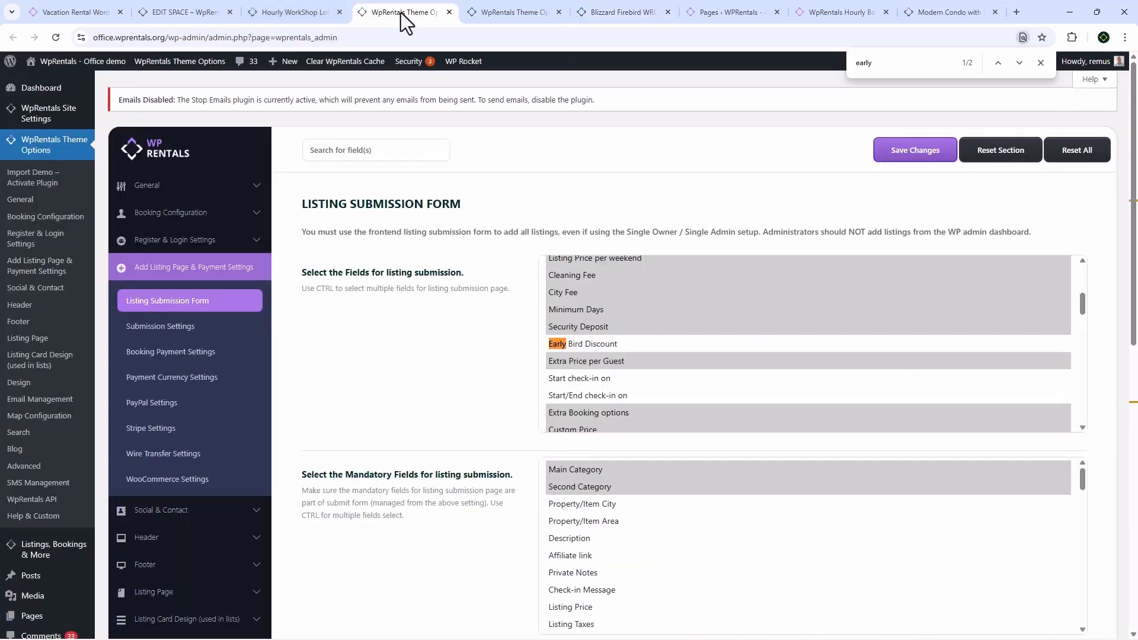
pyautogui.click(178, 217)
pyautogui.click(180, 274)
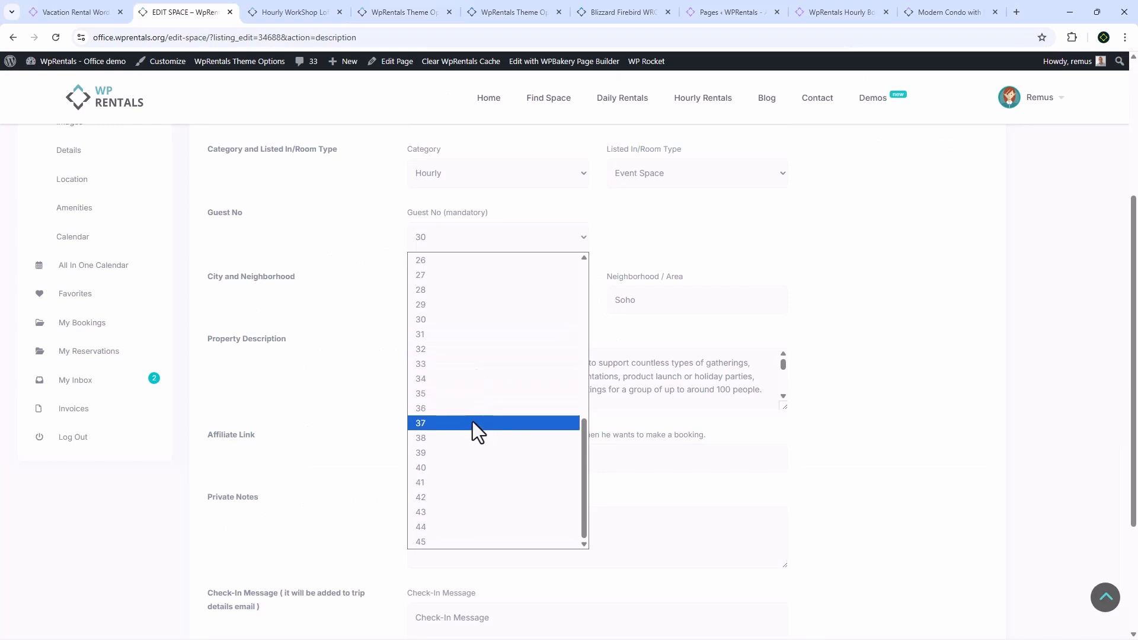
pyautogui.click(470, 421)
# Step: Include Maximum Extra guests above capacity in the listing submission fields, save the options, and reload the space's edit page
pyautogui.click(414, 12)
pyautogui.click(582, 275)
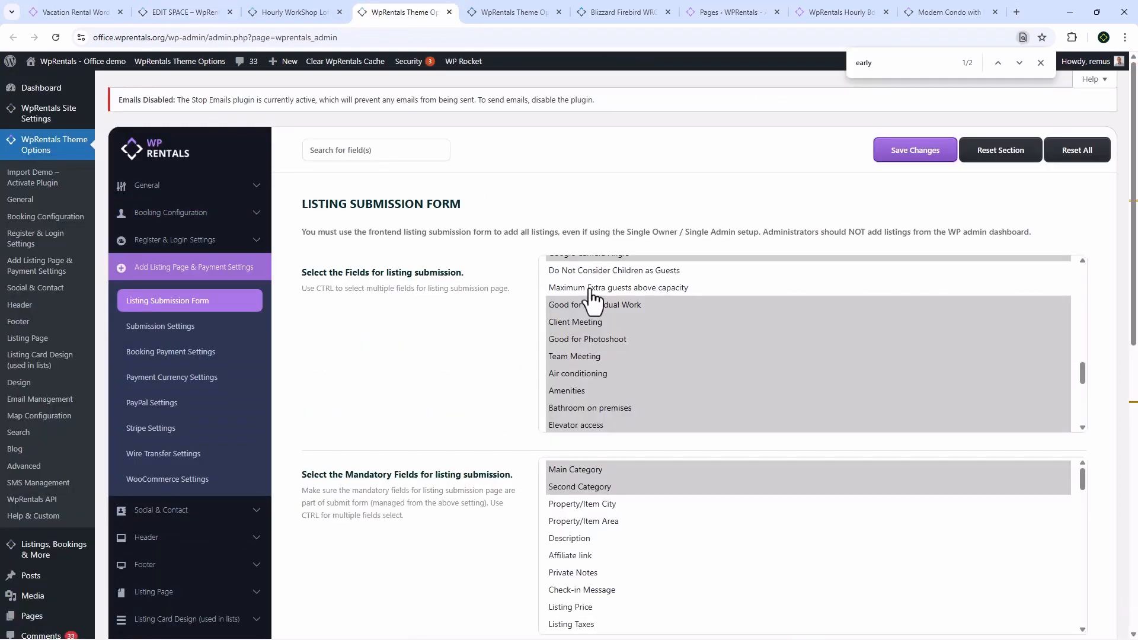
pyautogui.keyDown('ctrl'); pyautogui.click(590, 289); pyautogui.keyUp('ctrl')
pyautogui.click(916, 155)
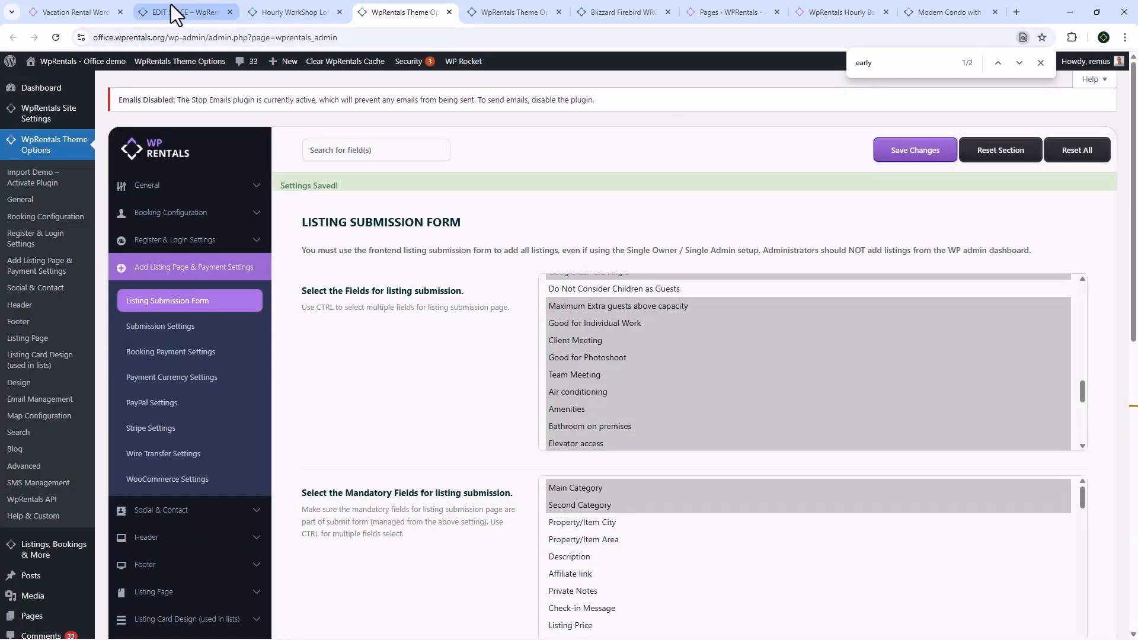
pyautogui.click(173, 11)
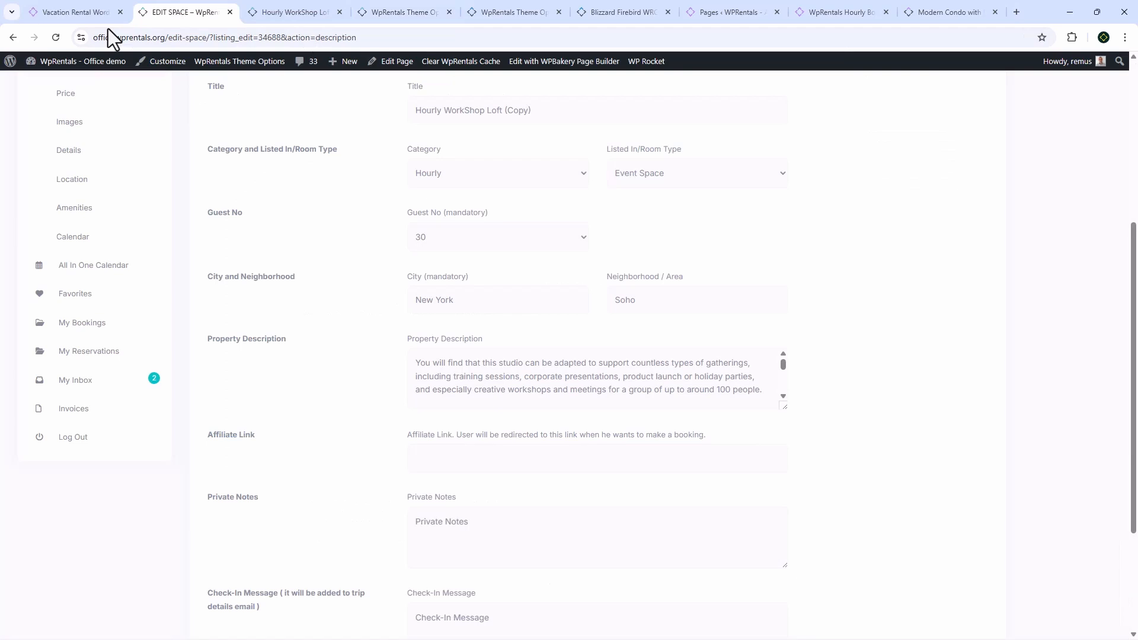
pyautogui.click(56, 38)
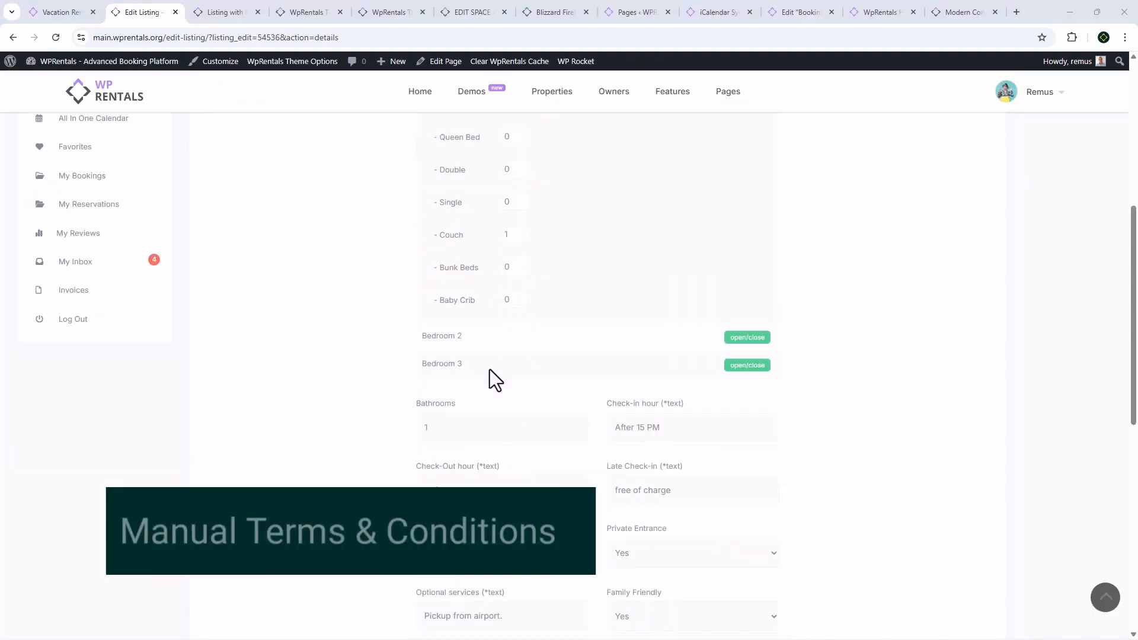
# Step: Review the listing's details down to its cancellation policy under Terms and Conditions
pyautogui.scroll(-5, 489, 371)
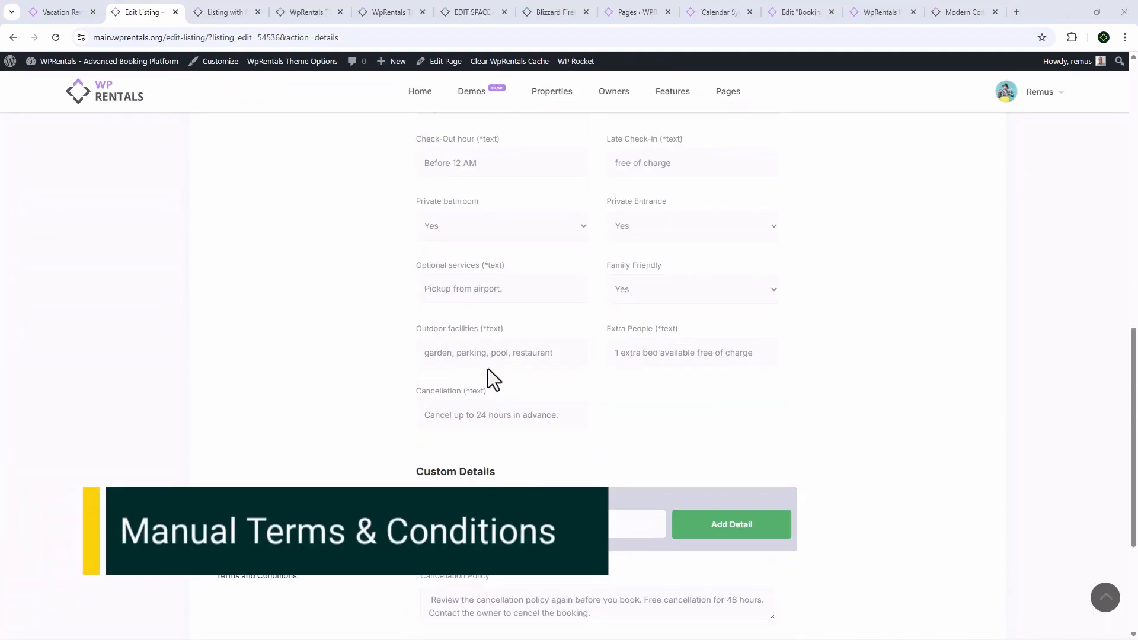
pyautogui.scroll(-3, 489, 368)
pyautogui.scroll(-1, 486, 363)
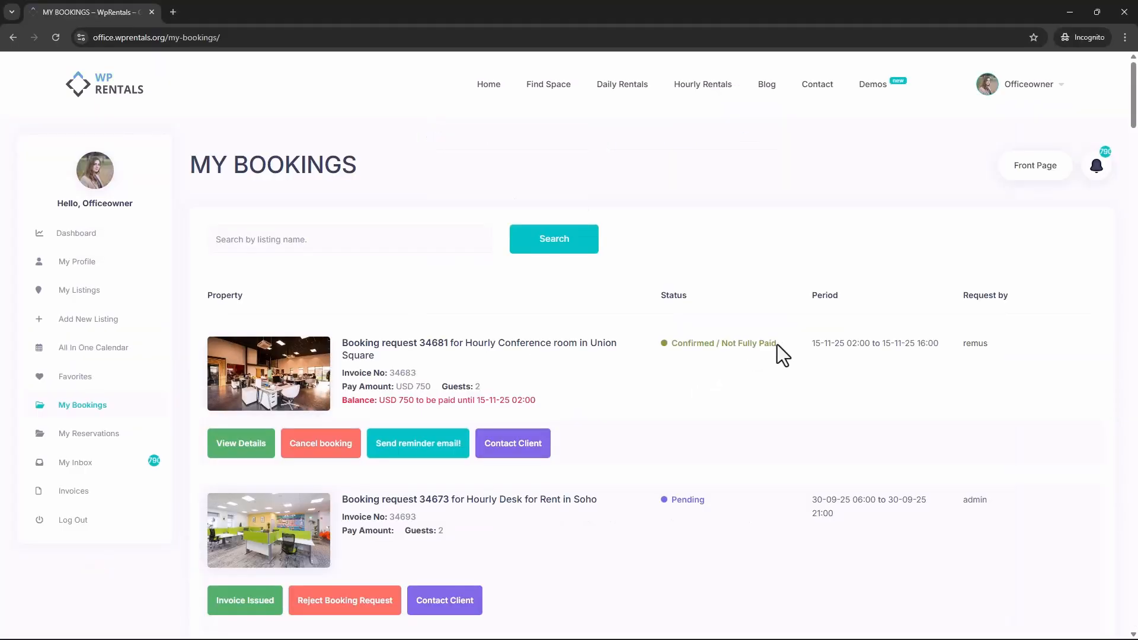
# Step: Cancel the confirmed but not fully paid booking for the Hourly Conference room in Union Square
pyautogui.moveTo(778, 344); pyautogui.dragTo(672, 350)
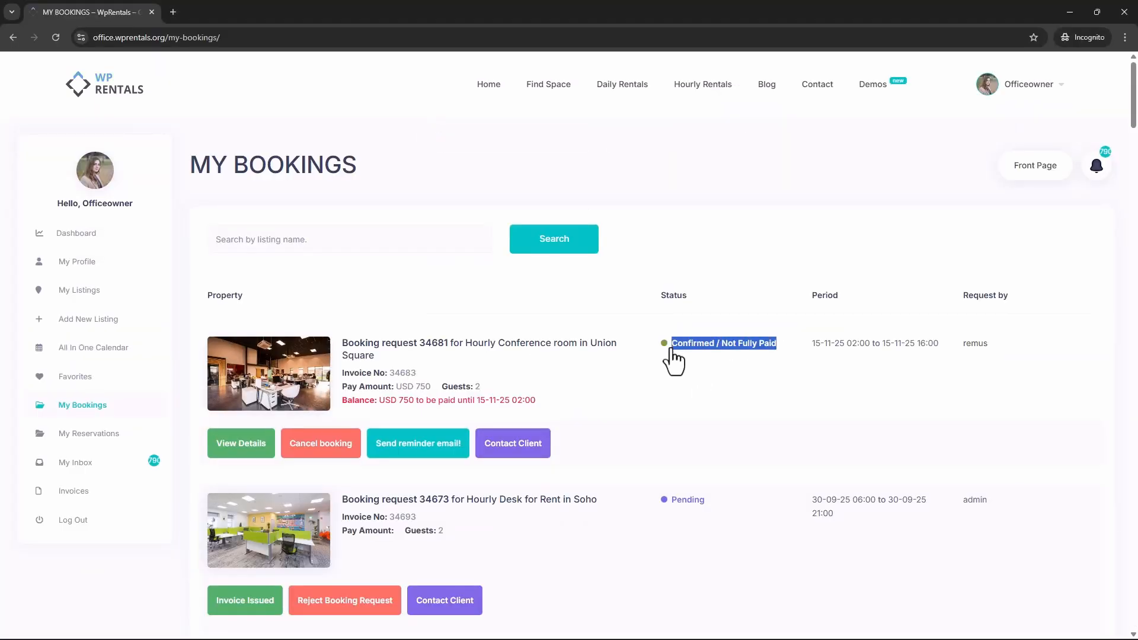
pyautogui.click(324, 457)
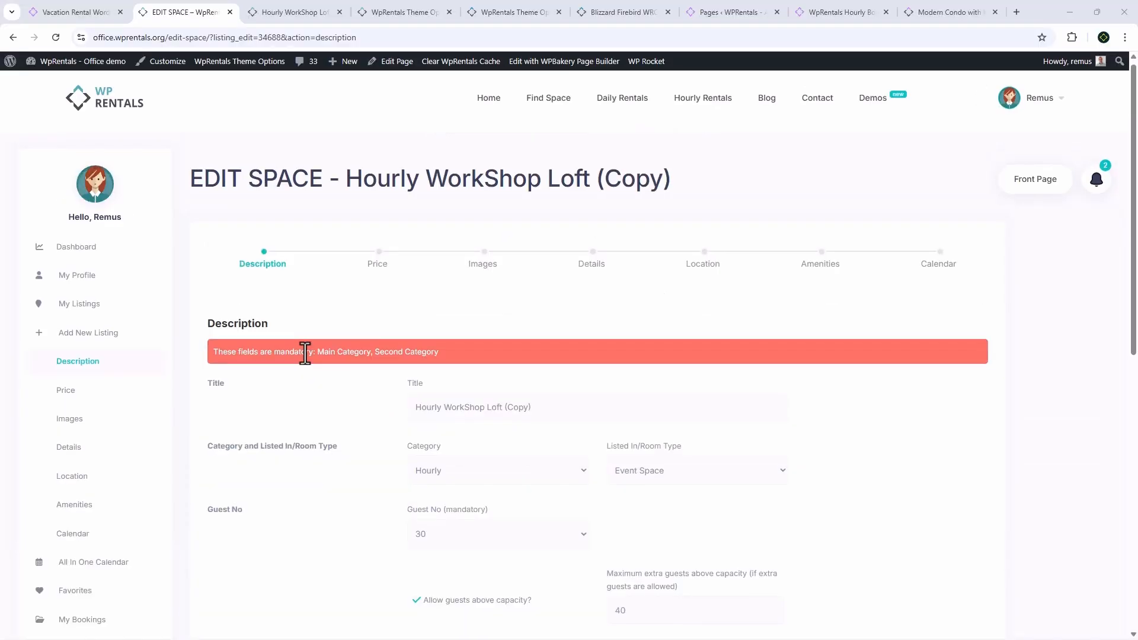
# Step: Review the workshop loft's description settings and examine the check-in date field in its listing's contact form
pyautogui.scroll(-10, 314, 356)
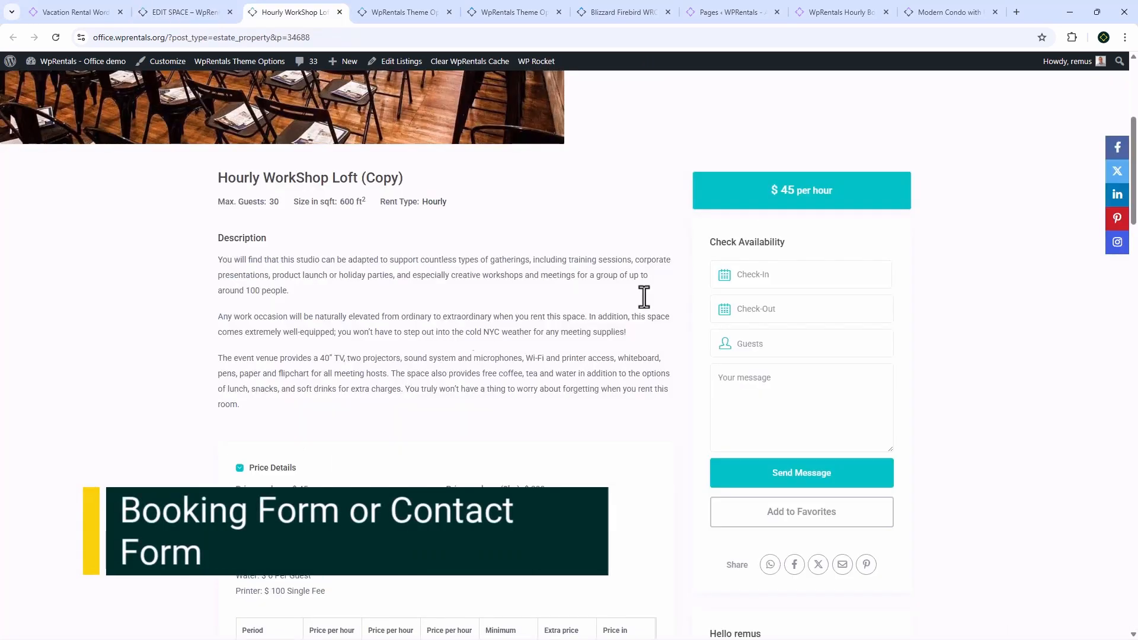
pyautogui.click(803, 268)
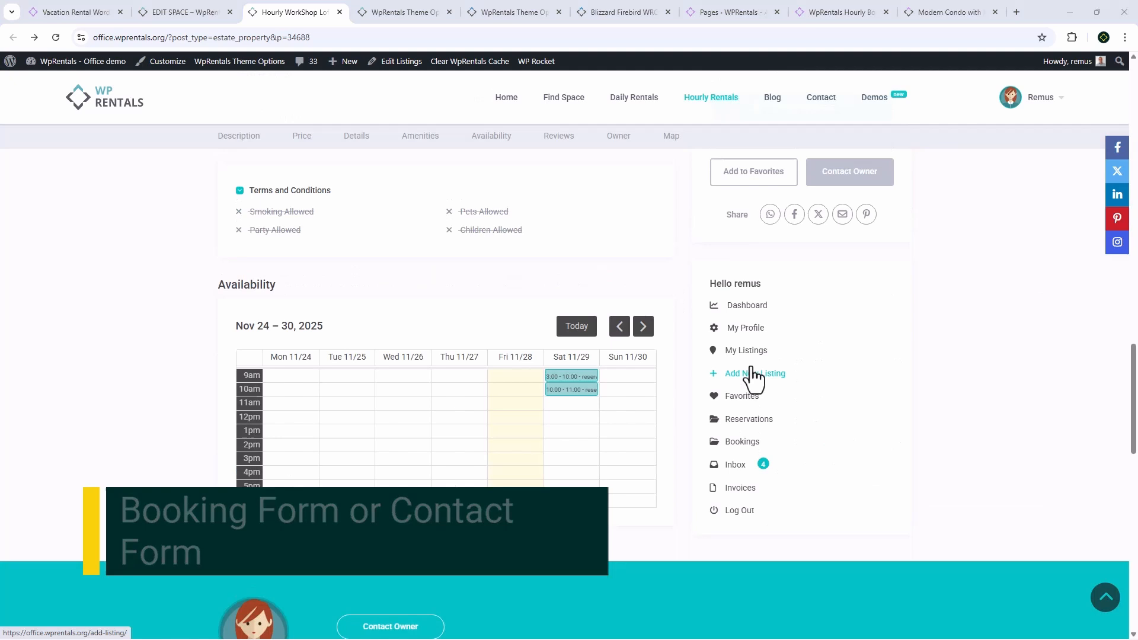
# Step: Try to book the workshop loft instantly on 29-11-2025 from 10:00 to 11:00
pyautogui.scroll(10, 752, 374)
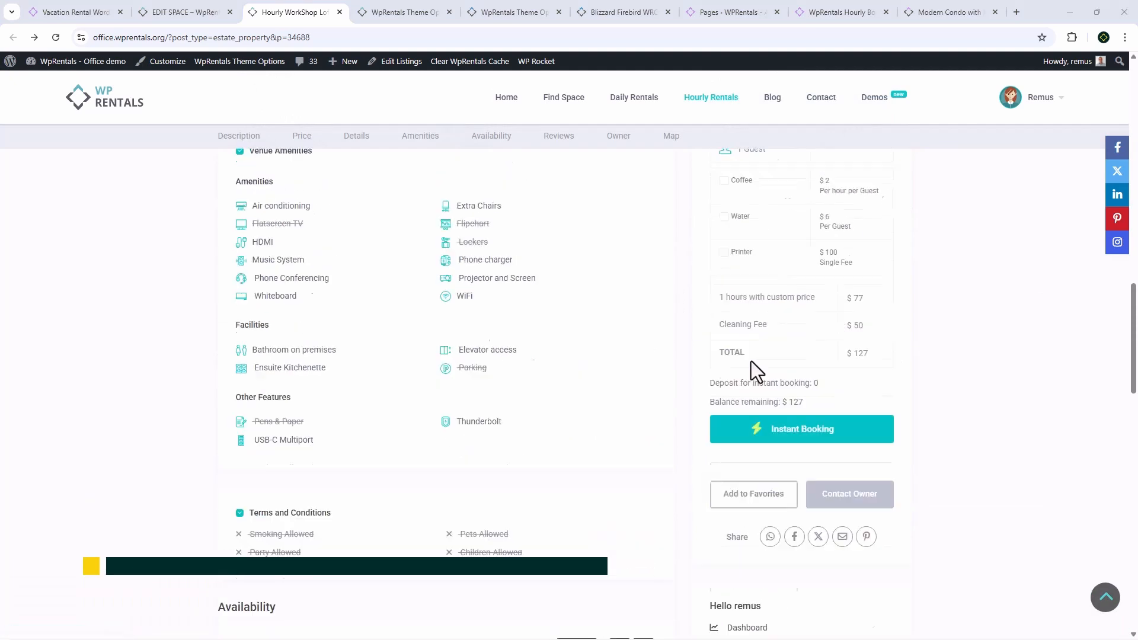
pyautogui.click(755, 290)
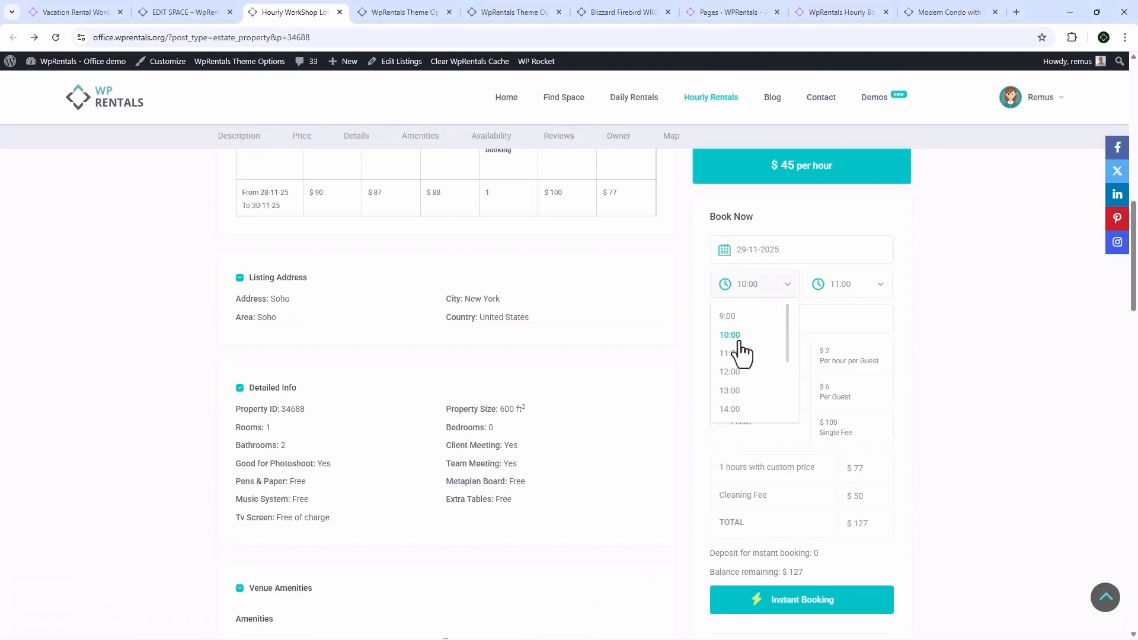
pyautogui.click(862, 291)
pyautogui.click(836, 354)
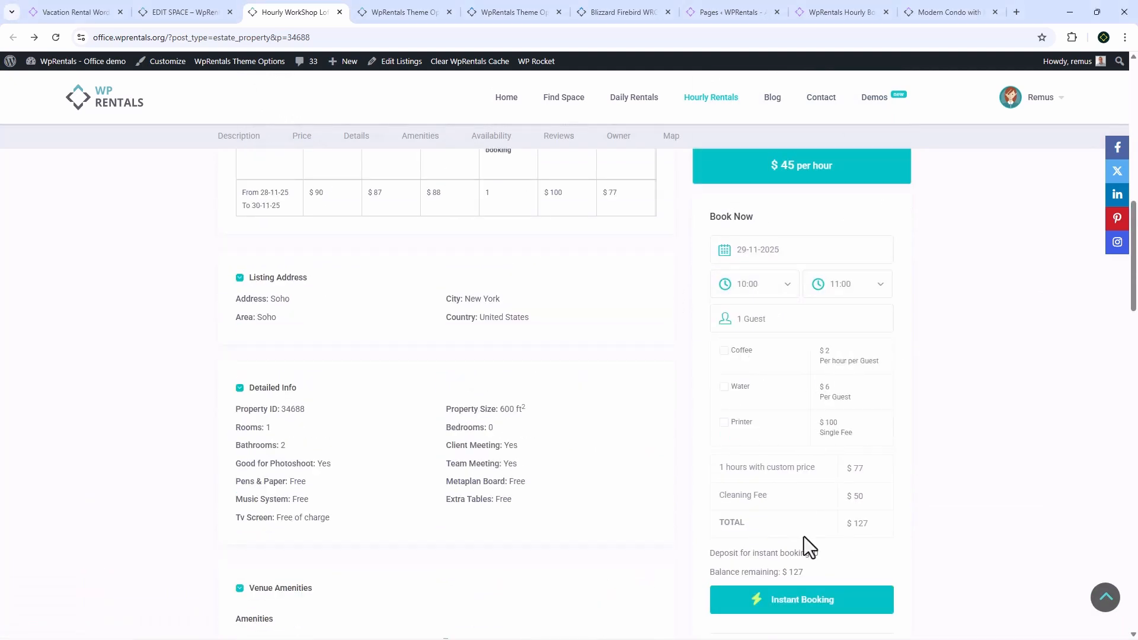
pyautogui.click(795, 610)
pyautogui.scroll(-1, 774, 557)
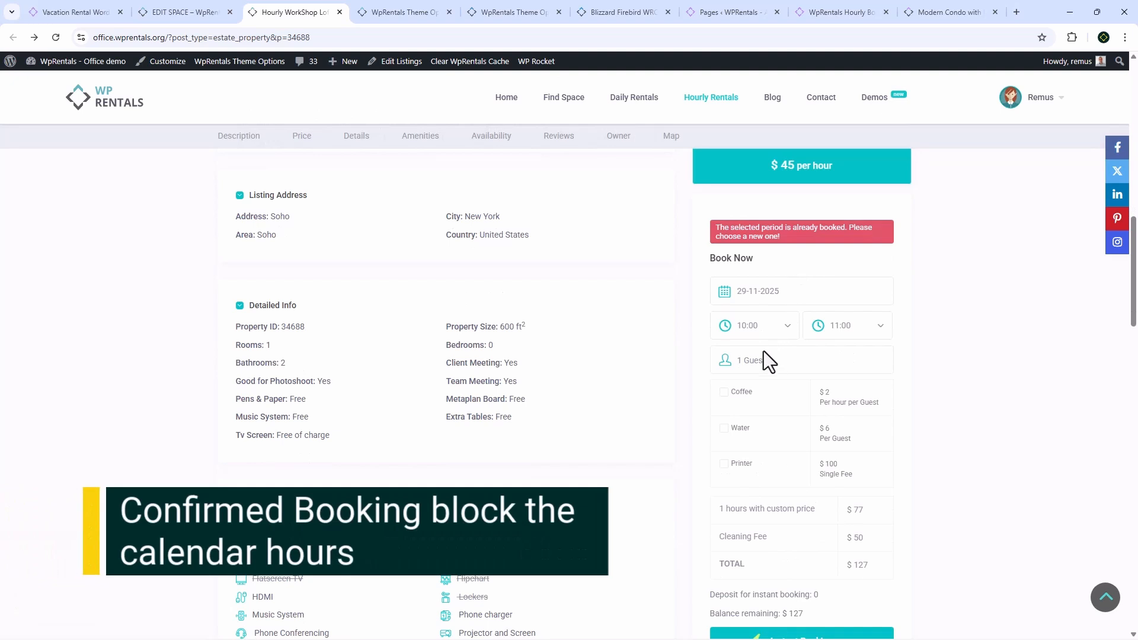
# Step: Change the booking hours to 12:00 to 13:00, request instant booking, and confirm it without a deposit
pyautogui.click(762, 332)
pyautogui.click(746, 415)
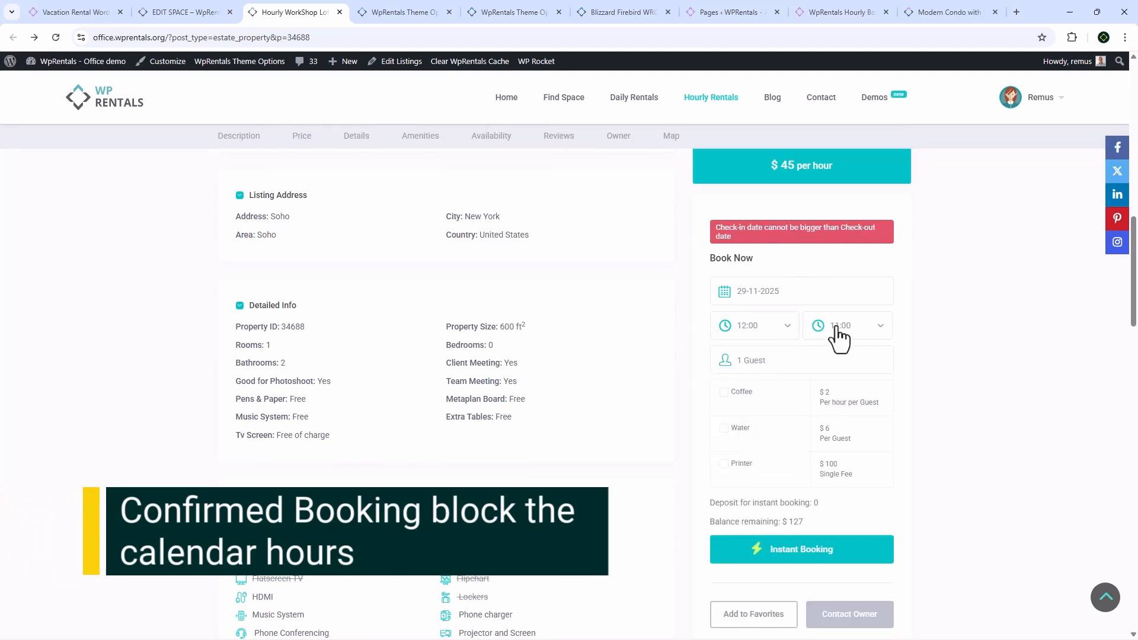
pyautogui.click(839, 328)
pyautogui.click(824, 433)
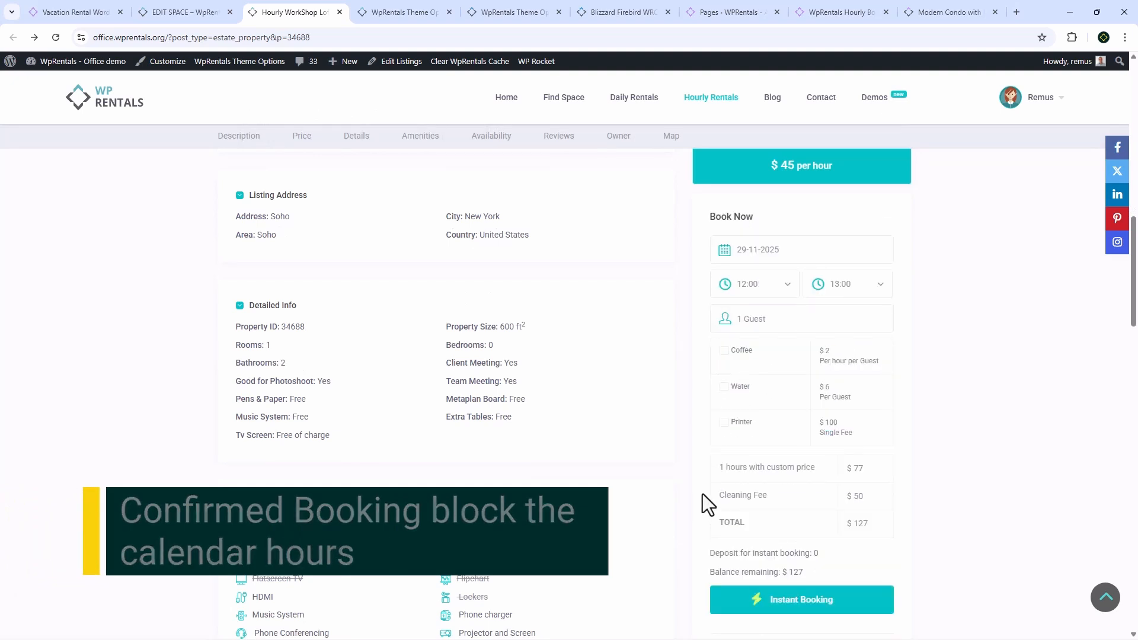
pyautogui.click(782, 620)
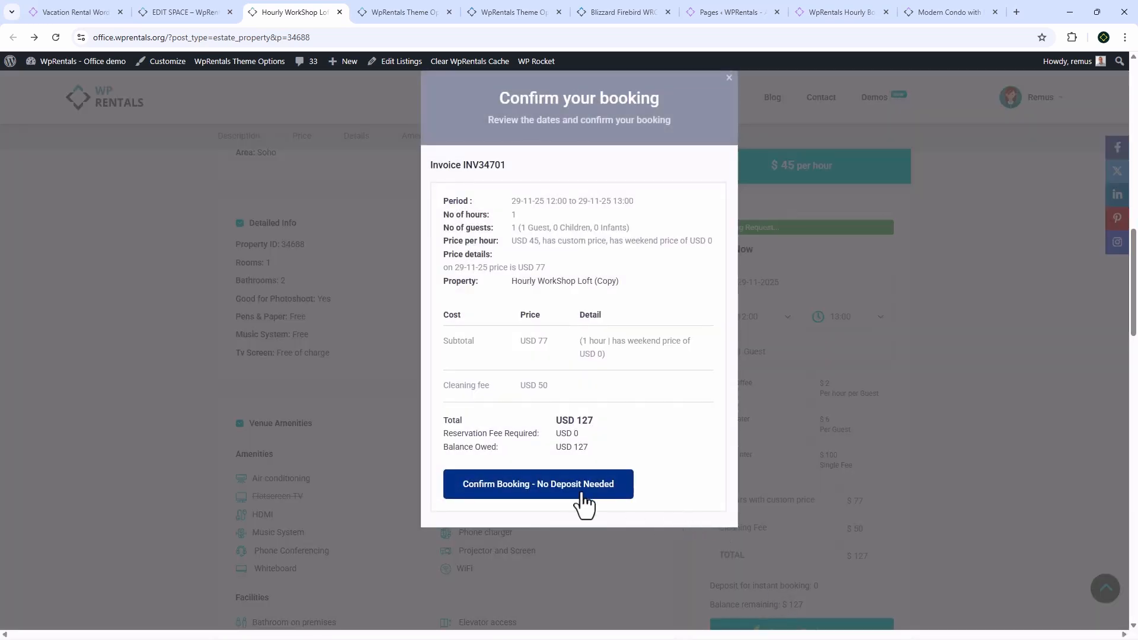
pyautogui.click(541, 484)
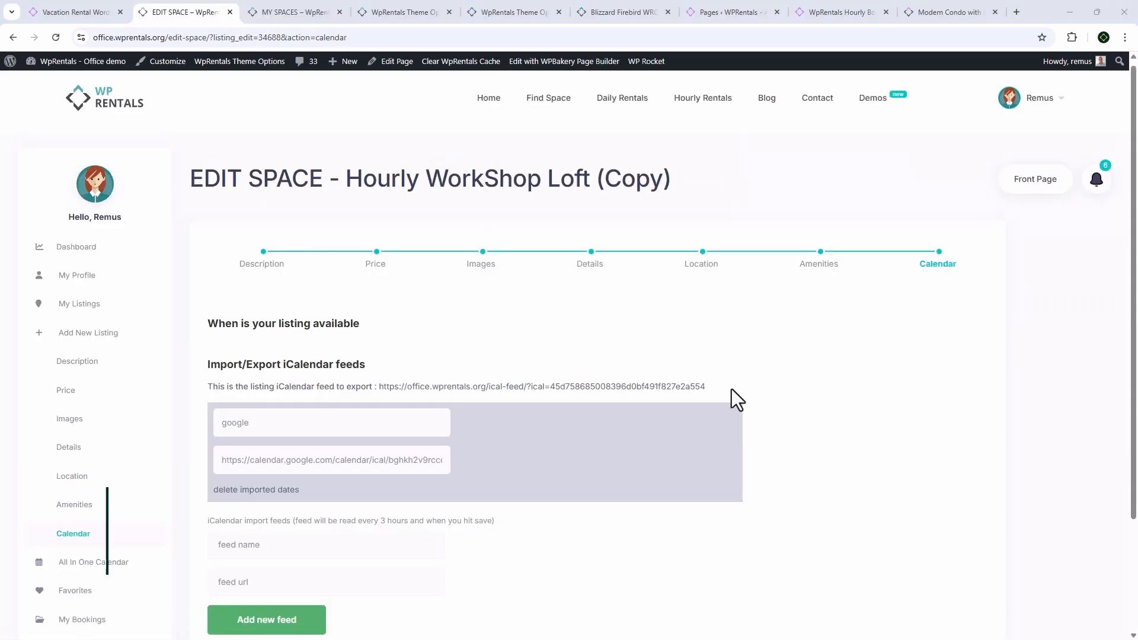
# Step: Highlight the listing's iCalendar export feed address in the space's calendar settings
pyautogui.moveTo(706, 388); pyautogui.dragTo(382, 395)
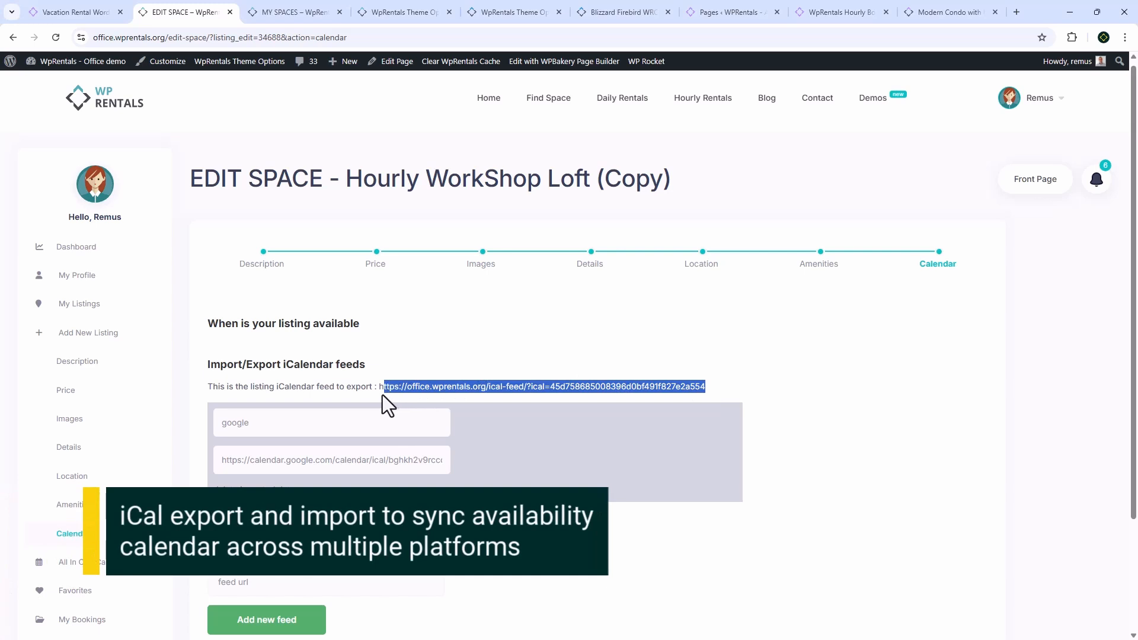
# Step: Highlight the imported Google calendar feed address in the space's calendar settings
pyautogui.click(358, 460)
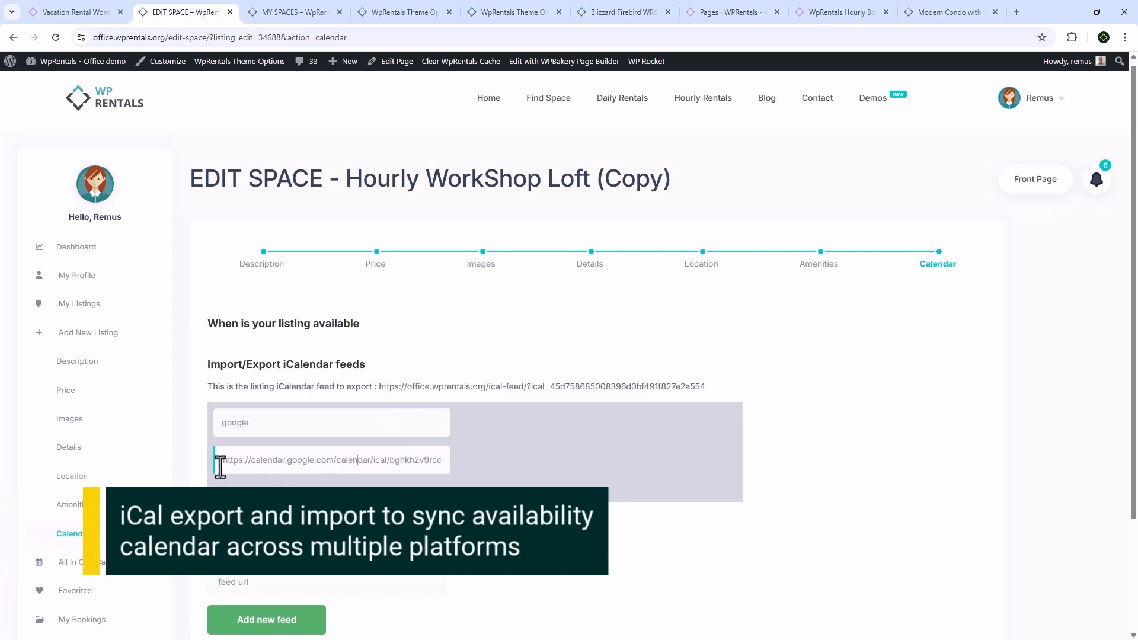
pyautogui.moveTo(220, 467); pyautogui.dragTo(542, 467)
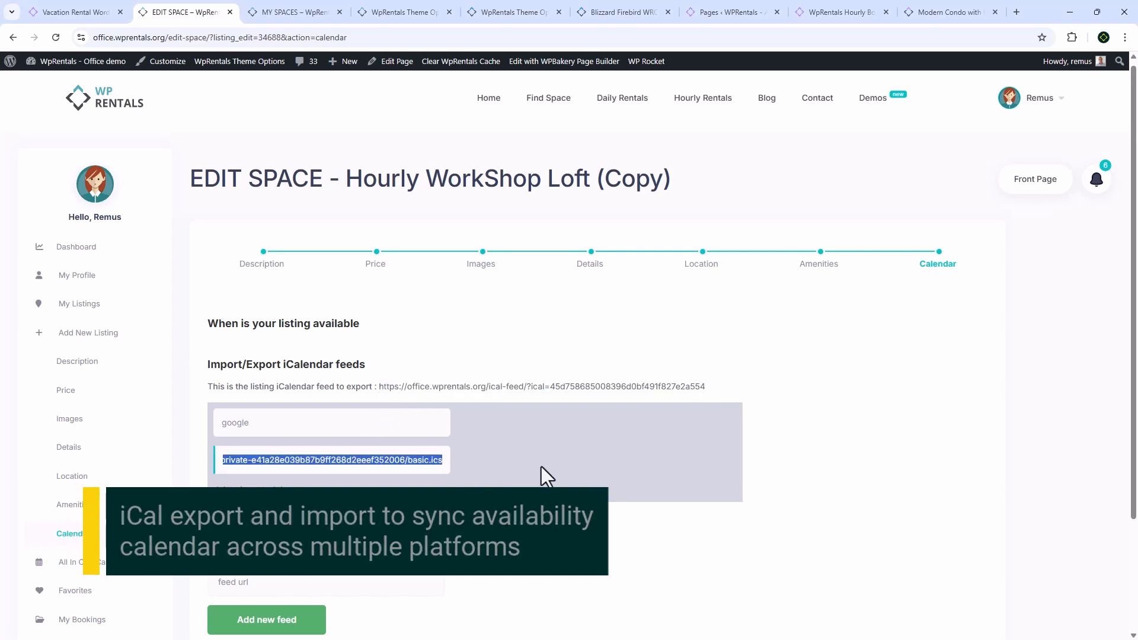
pyautogui.click(544, 467)
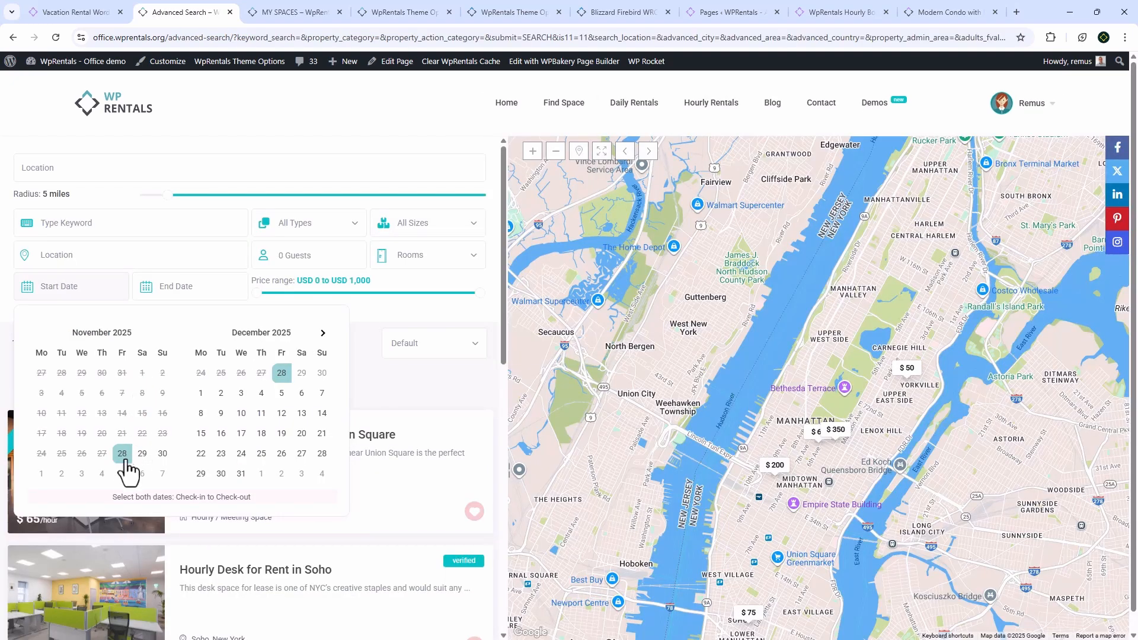
# Step: Search for spaces available from 28-11-2025 to 29-11-2025 and open the Hourly Conference room in Union Square listing
pyautogui.click(121, 465)
pyautogui.click(142, 472)
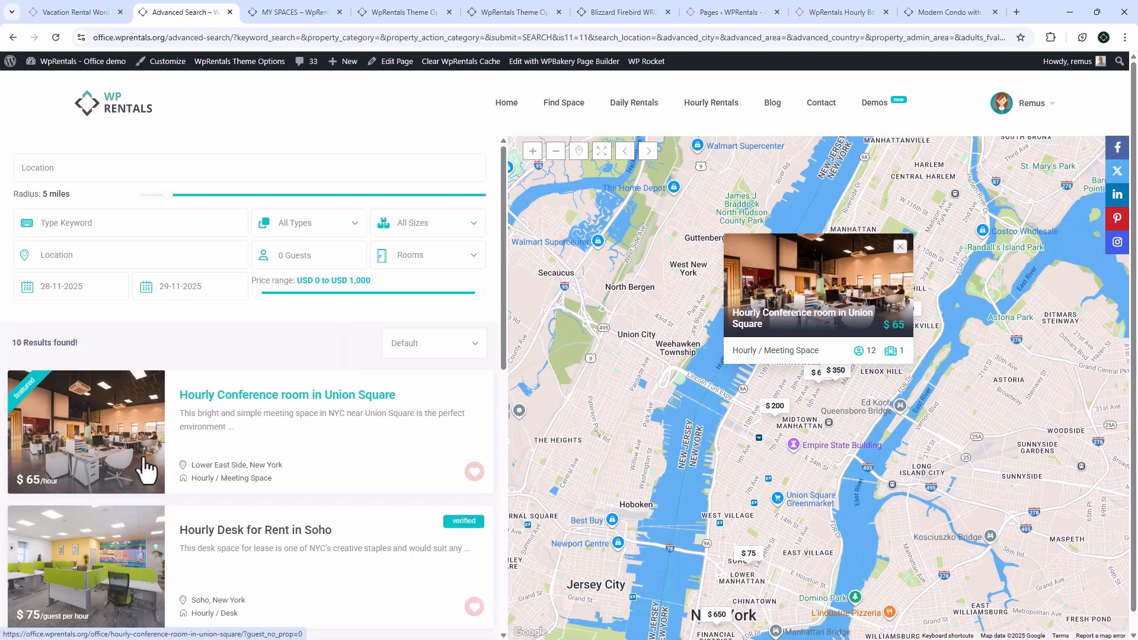
pyautogui.click(201, 403)
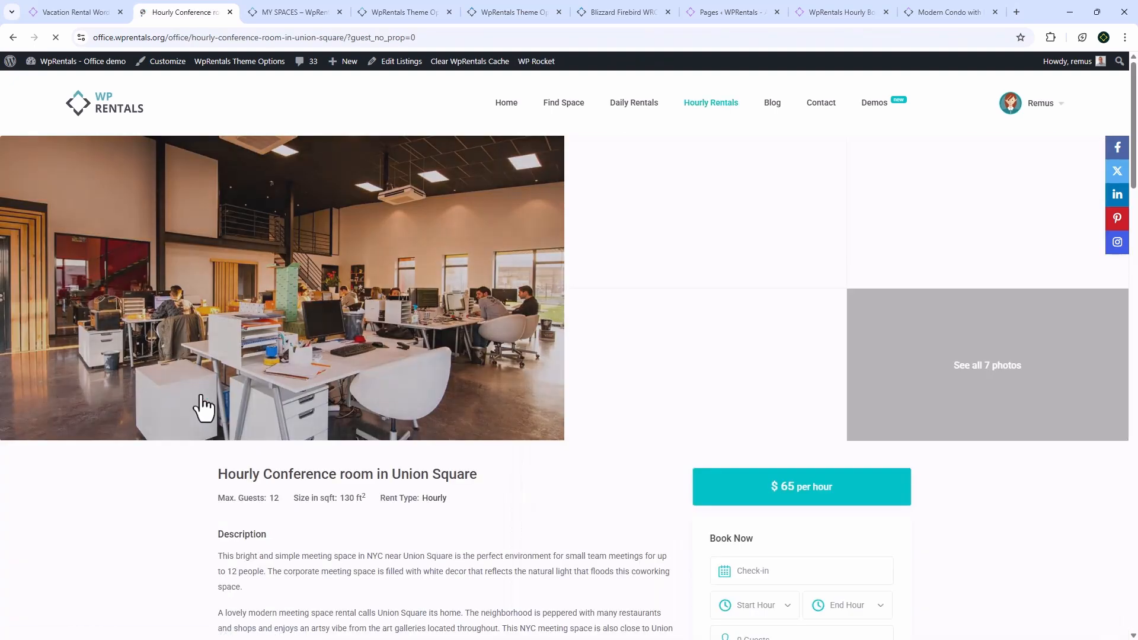
pyautogui.scroll(-5, 361, 407)
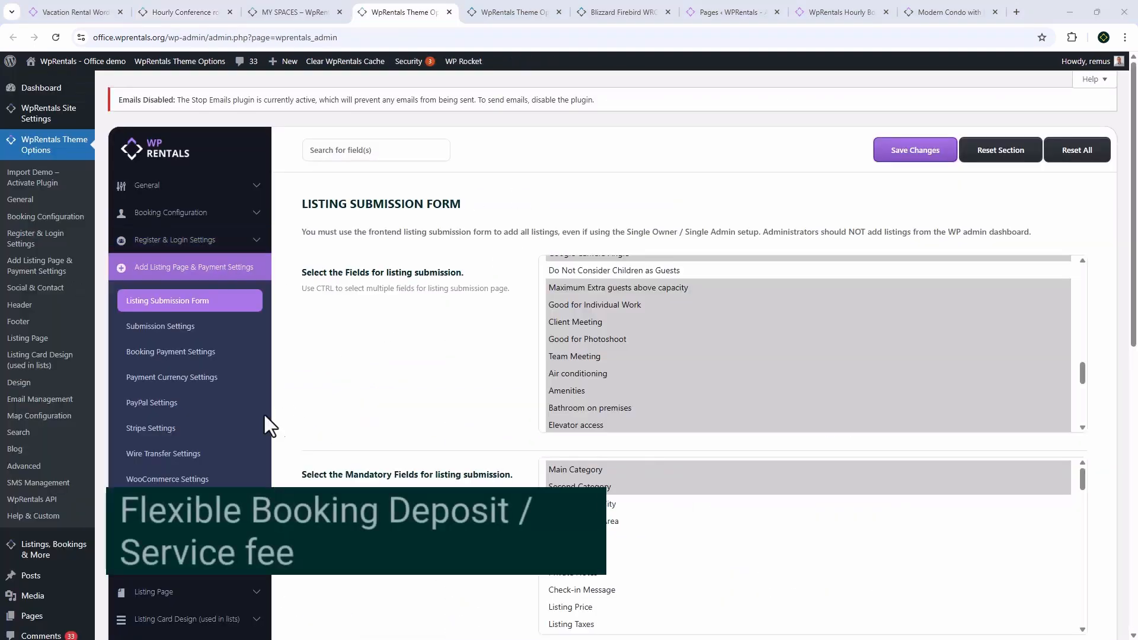
# Step: In the booking payment settings, set both the percentage deposit fee and the percentage service fee to 10, and save the changes
pyautogui.click(175, 357)
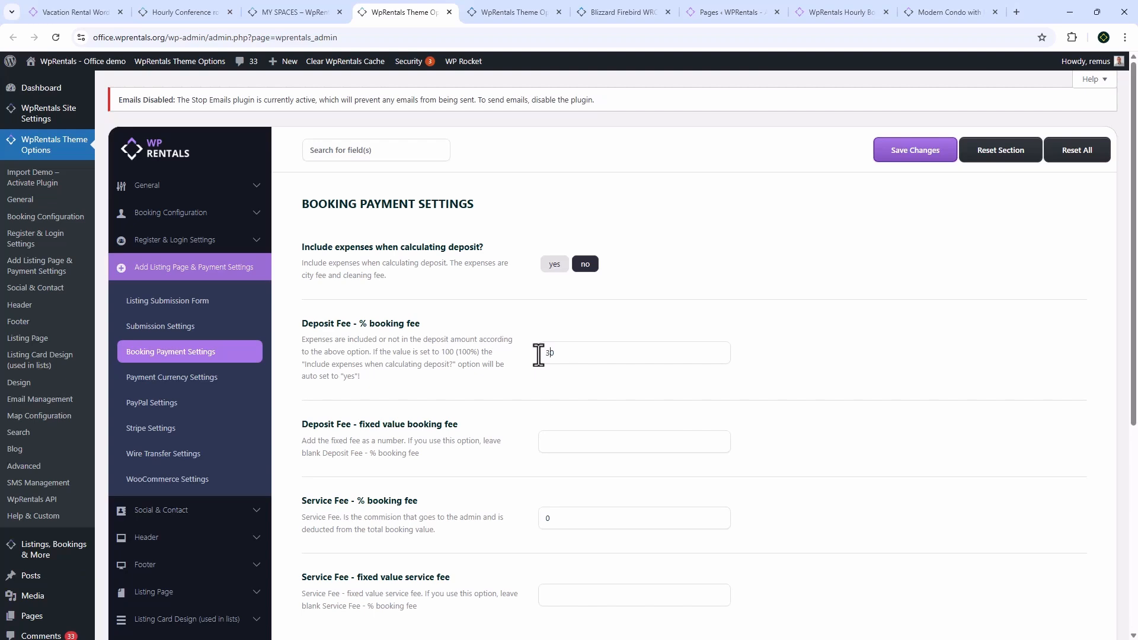
pyautogui.scroll(-2, 600, 420)
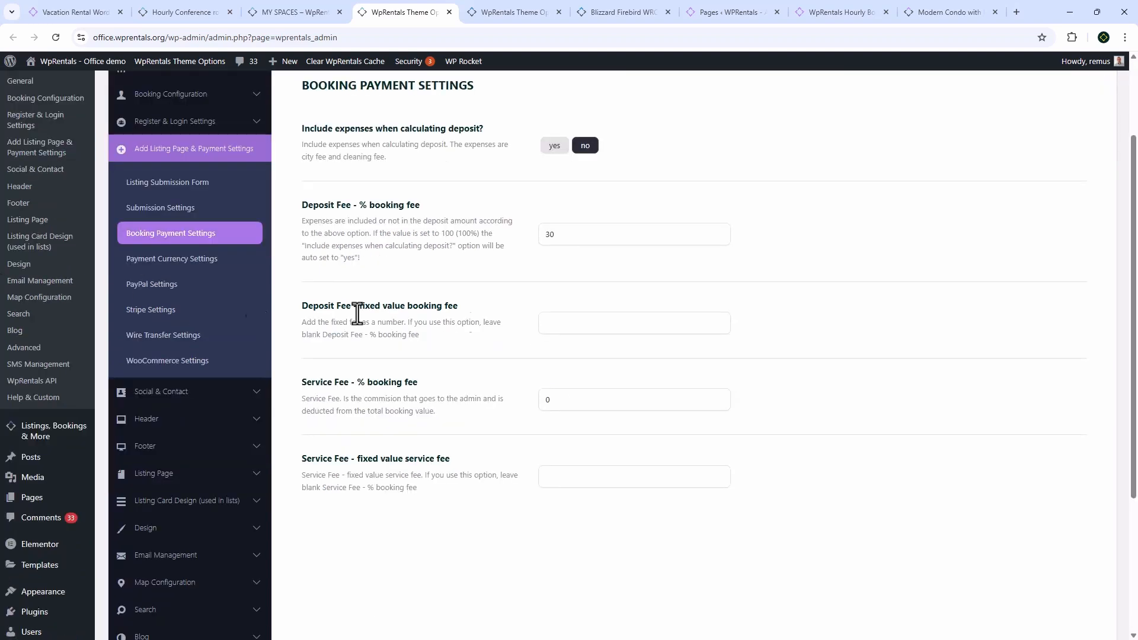
pyautogui.moveTo(574, 234); pyautogui.dragTo(481, 233)
pyautogui.click(546, 406)
pyautogui.write('10')
pyautogui.scroll(2, 938, 410)
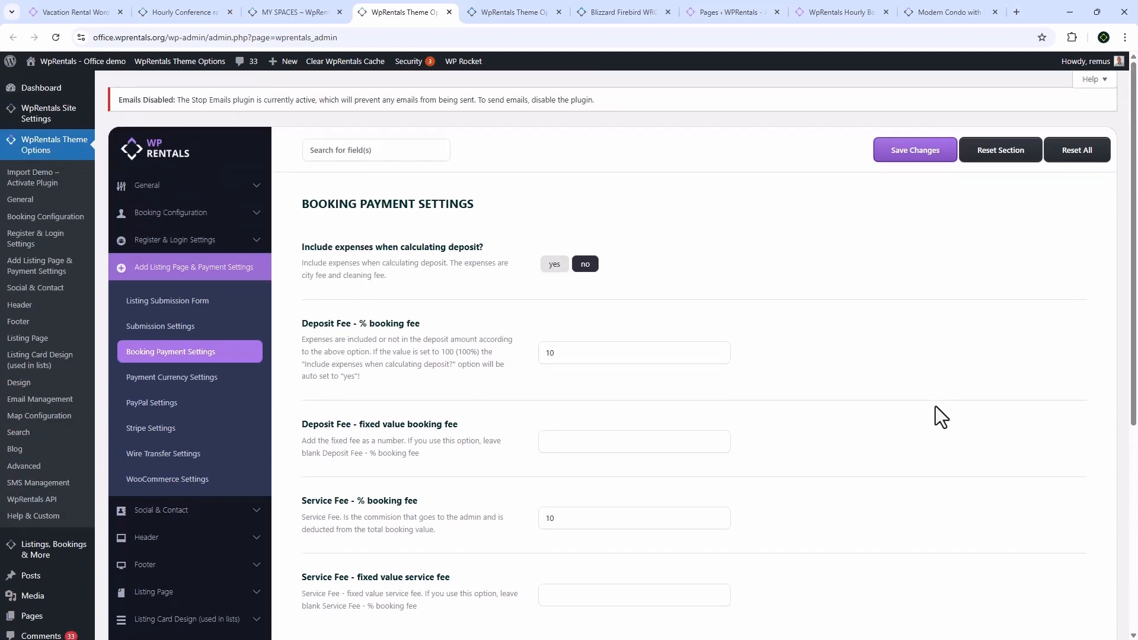
pyautogui.click(933, 159)
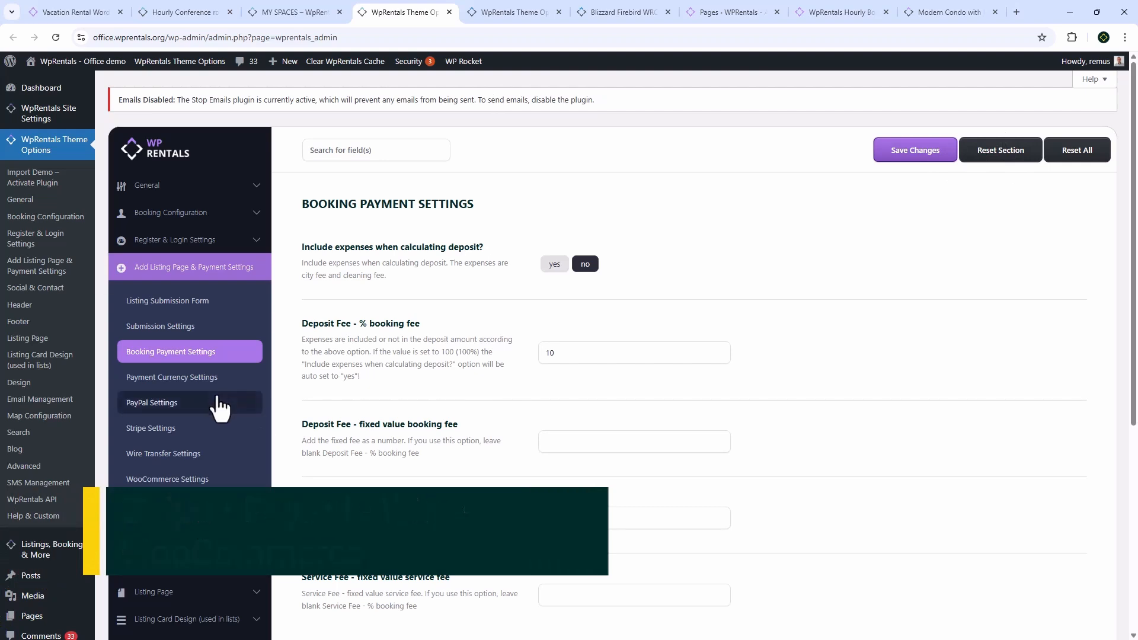
# Step: Review the PayPal, Stripe and wire transfer settings, and enable WooCommerce payments
pyautogui.click(204, 410)
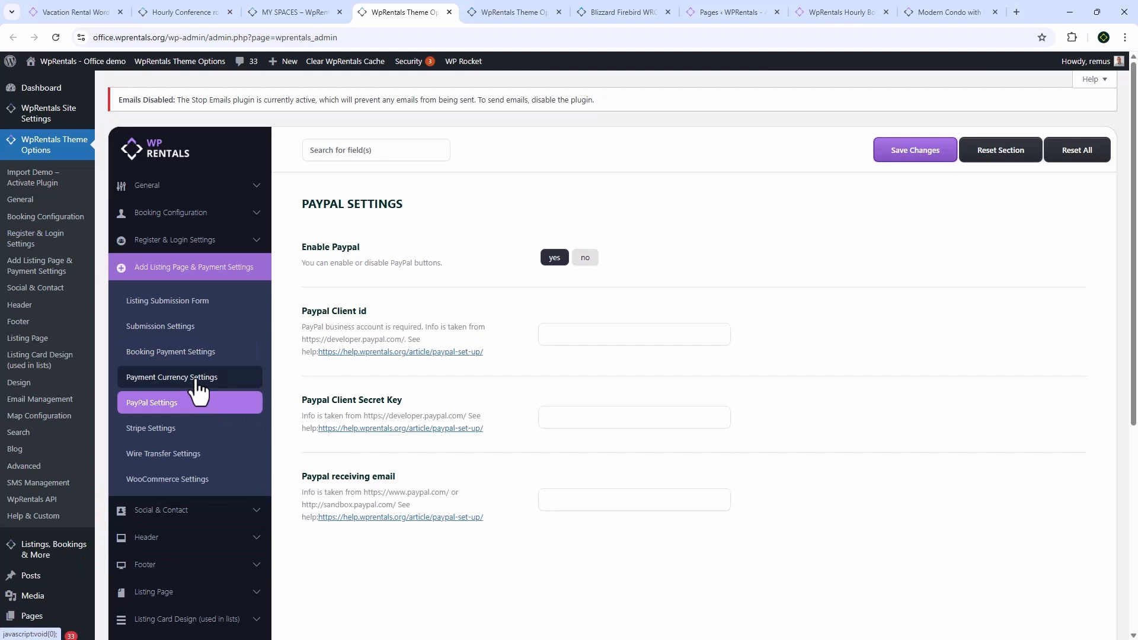
pyautogui.click(181, 430)
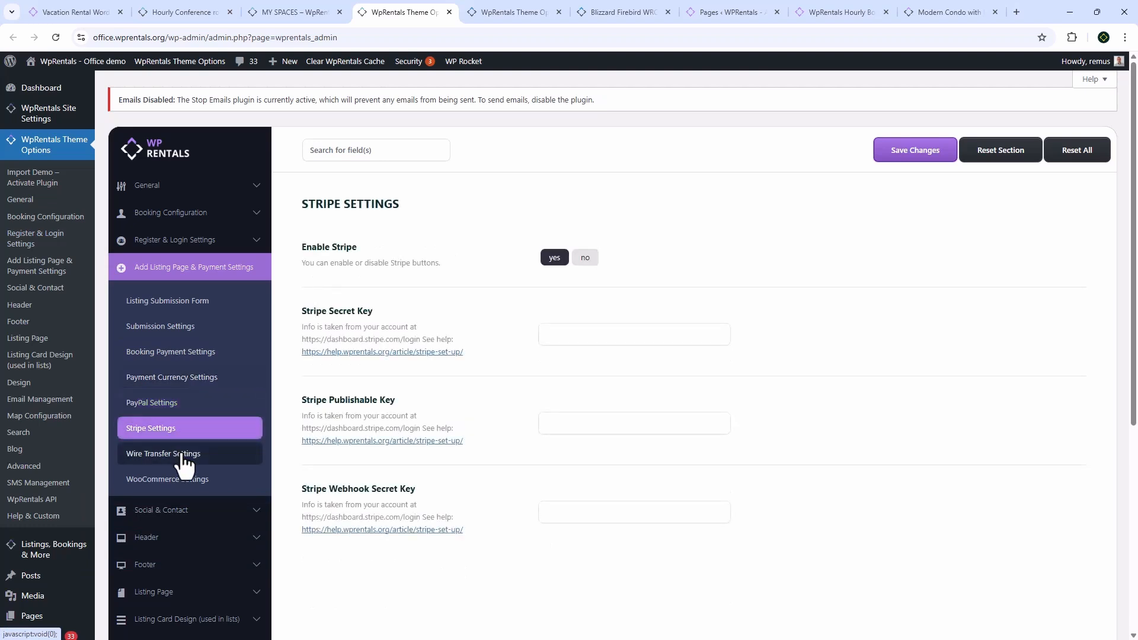
pyautogui.click(184, 457)
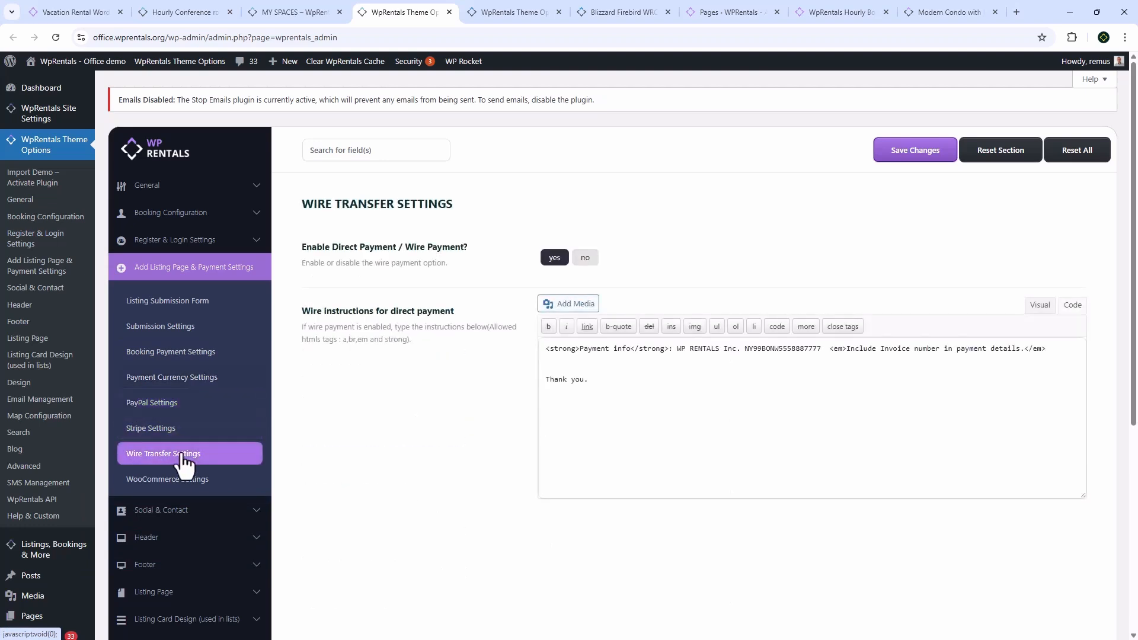
pyautogui.click(177, 481)
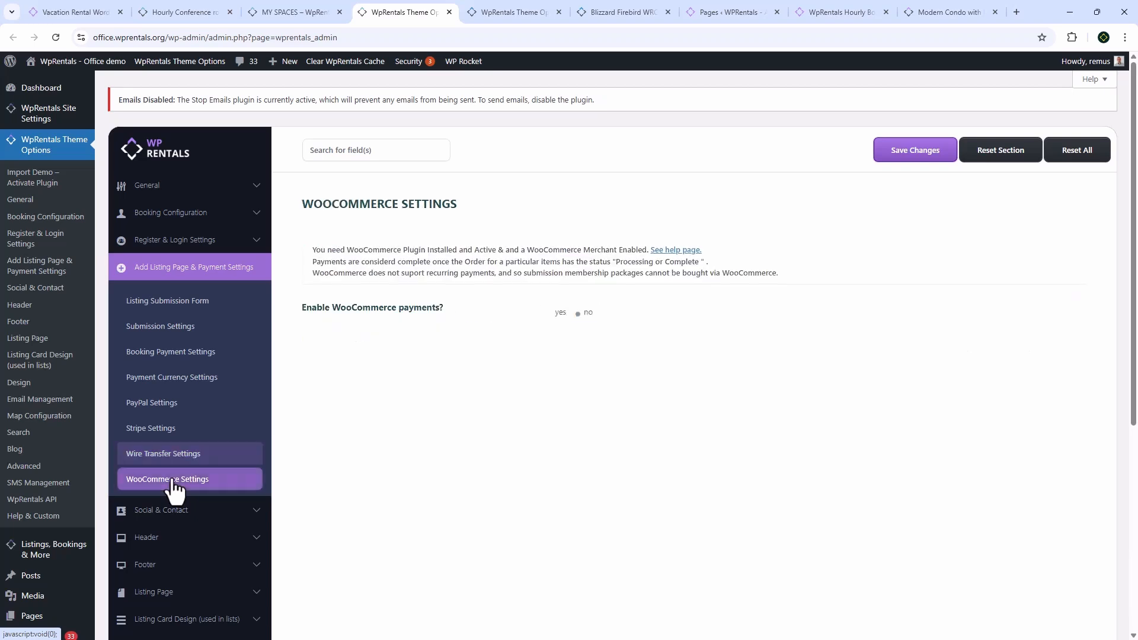
pyautogui.click(557, 315)
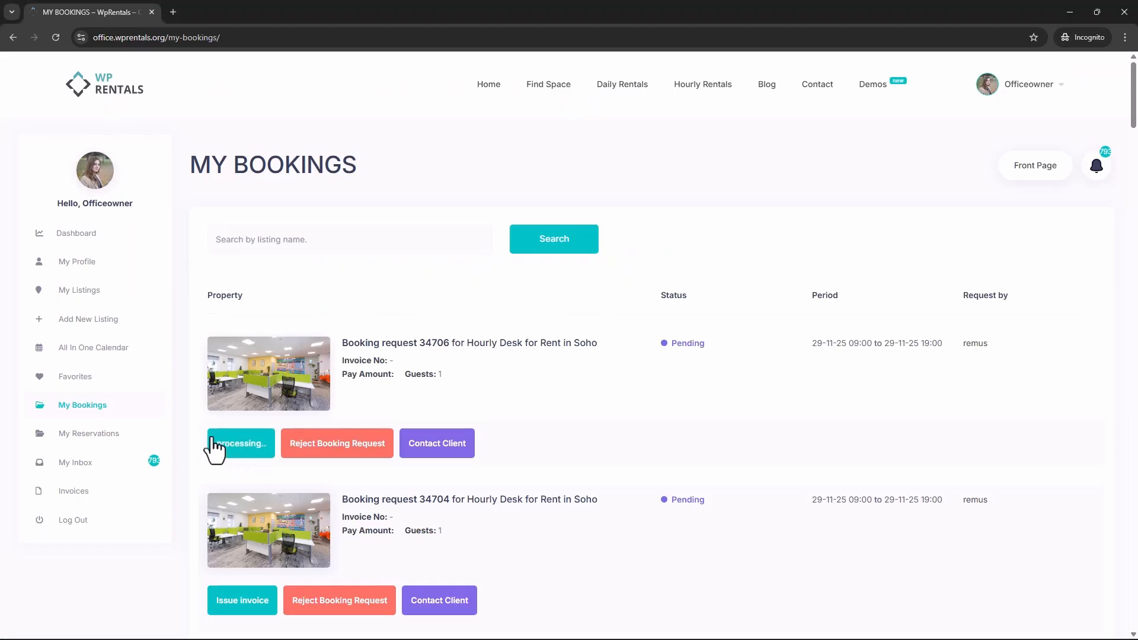
# Step: Issue the invoice for the newest Hourly Desk for Rent in Soho booking as owner and review it in the guest's reservations
pyautogui.click(219, 449)
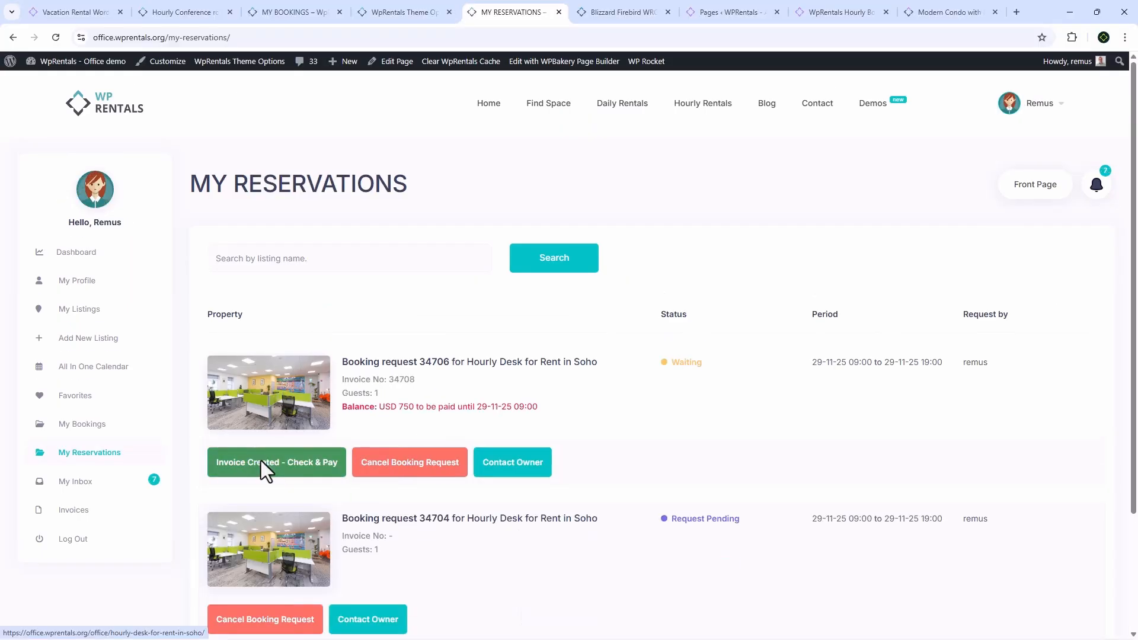
pyautogui.click(264, 463)
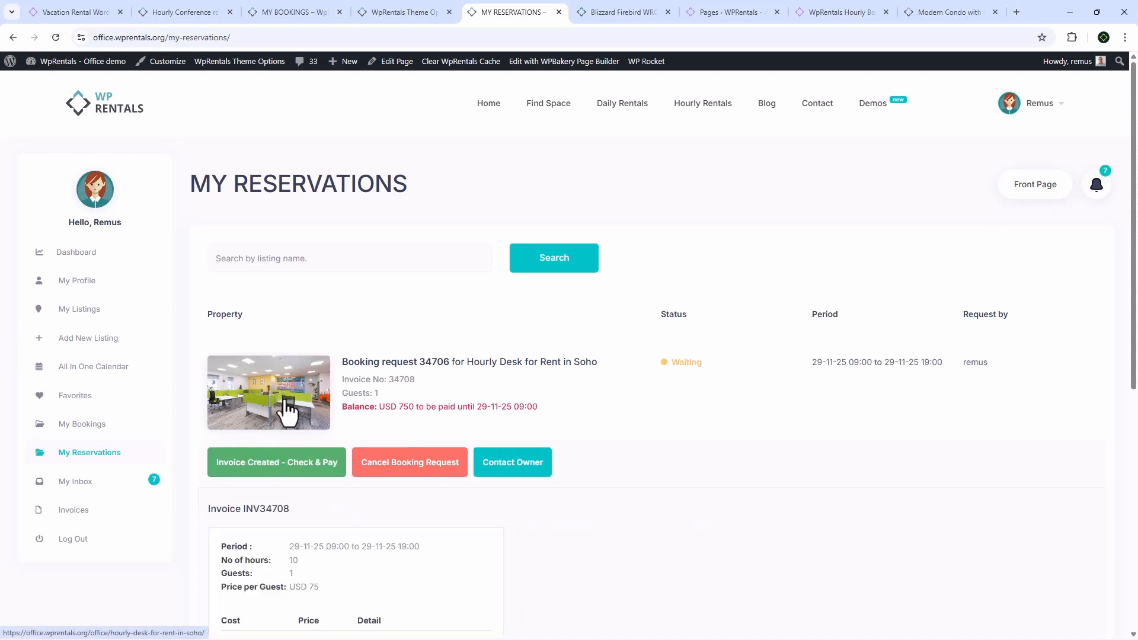
pyautogui.scroll(-3, 290, 397)
pyautogui.scroll(-3, 290, 396)
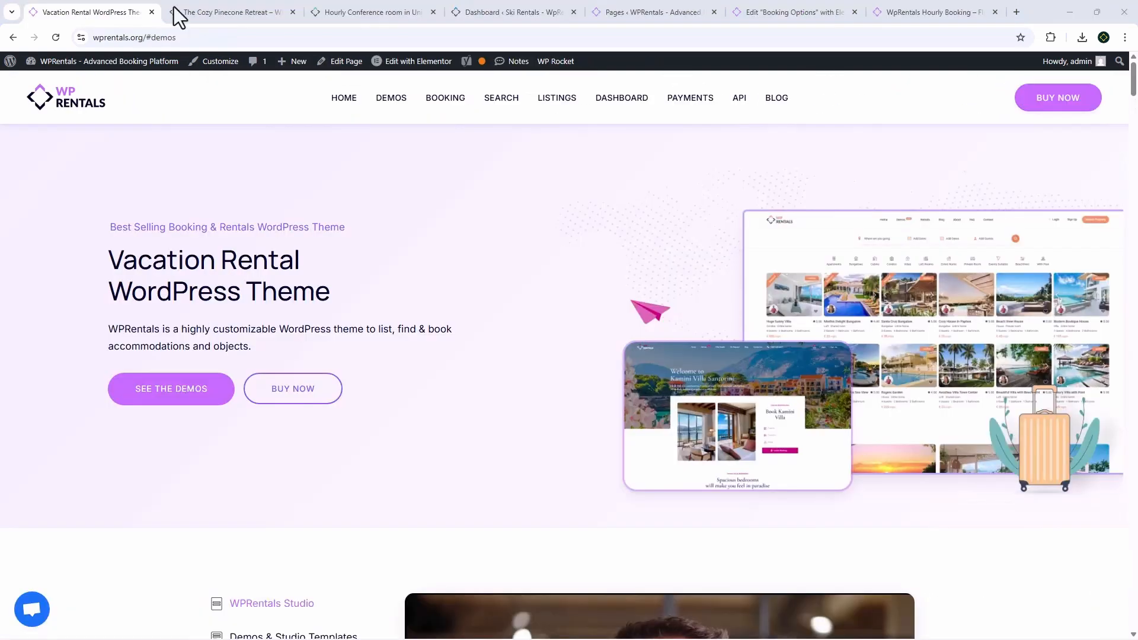
# Step: On The Cozy Pinecone Retreat listing, choose 15-12-25 as the check-in date of the nightly booking
pyautogui.click(238, 13)
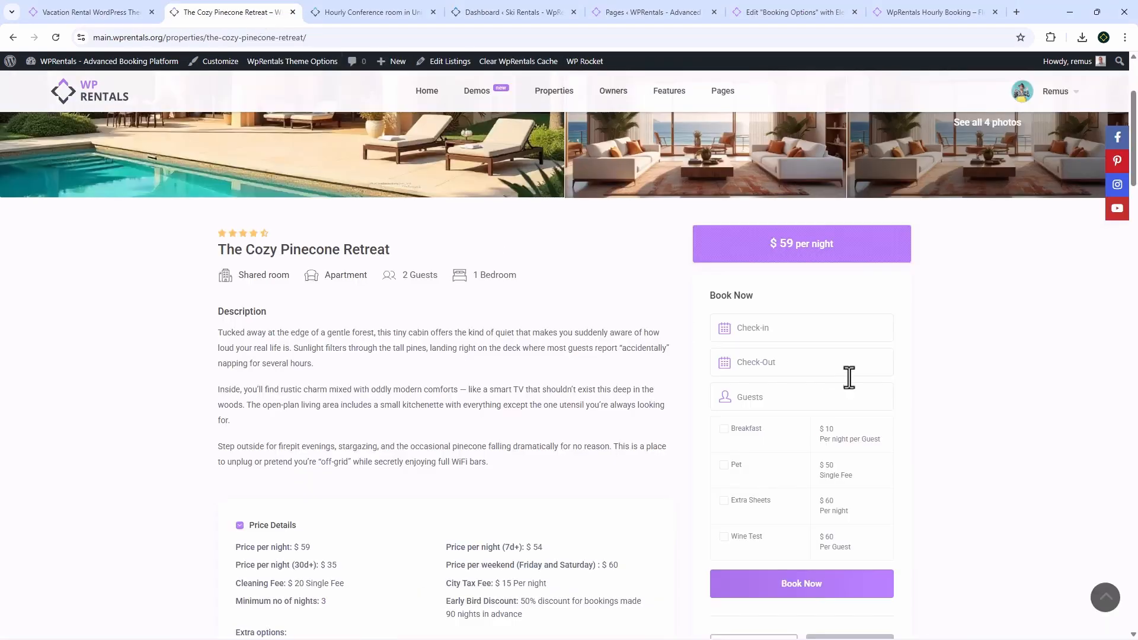
pyautogui.click(780, 334)
pyautogui.click(745, 471)
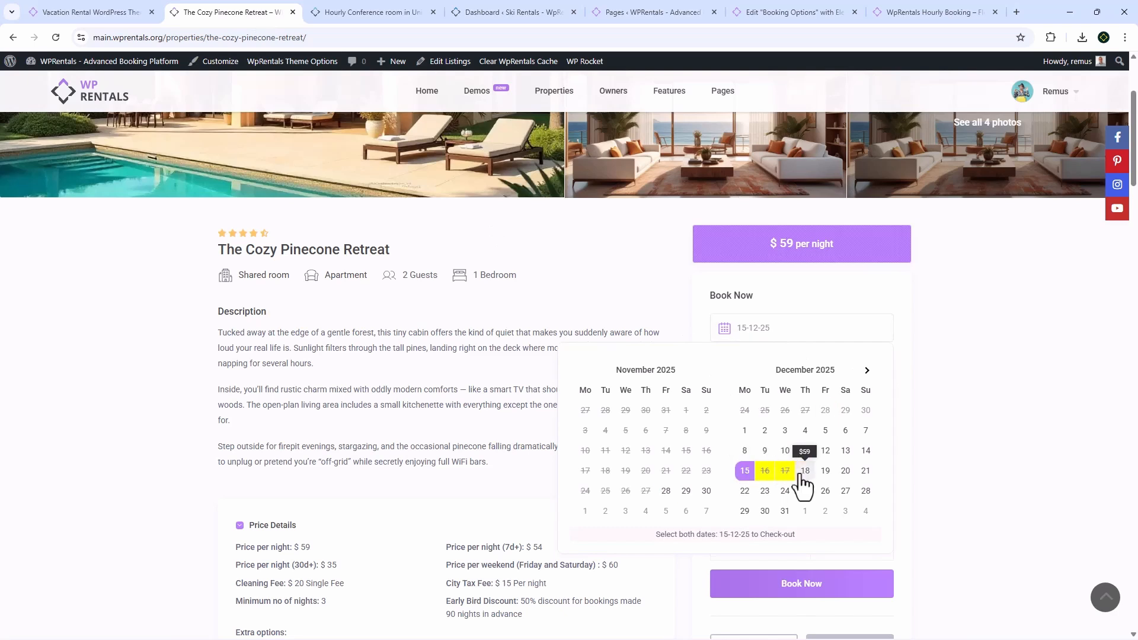
# Step: On the Hourly Conference room in Union Square listing, set the booking date to 29-11-2025, start hour 2:00, and choose an end hour
pyautogui.click(391, 13)
pyautogui.click(786, 252)
pyautogui.click(838, 416)
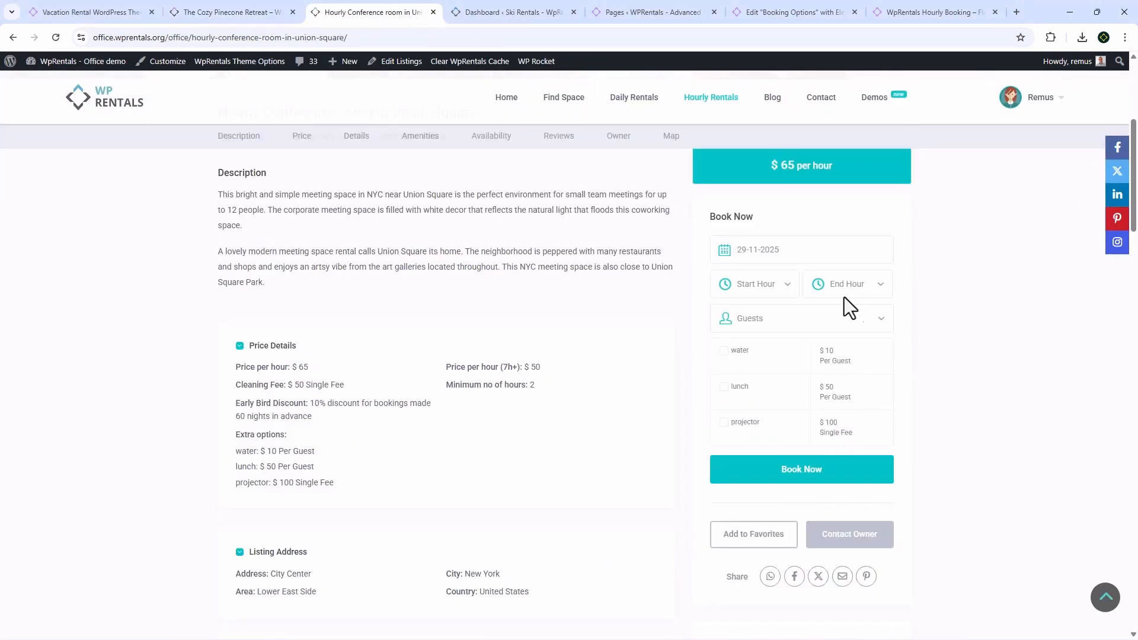
pyautogui.click(764, 296)
pyautogui.click(752, 356)
pyautogui.click(851, 291)
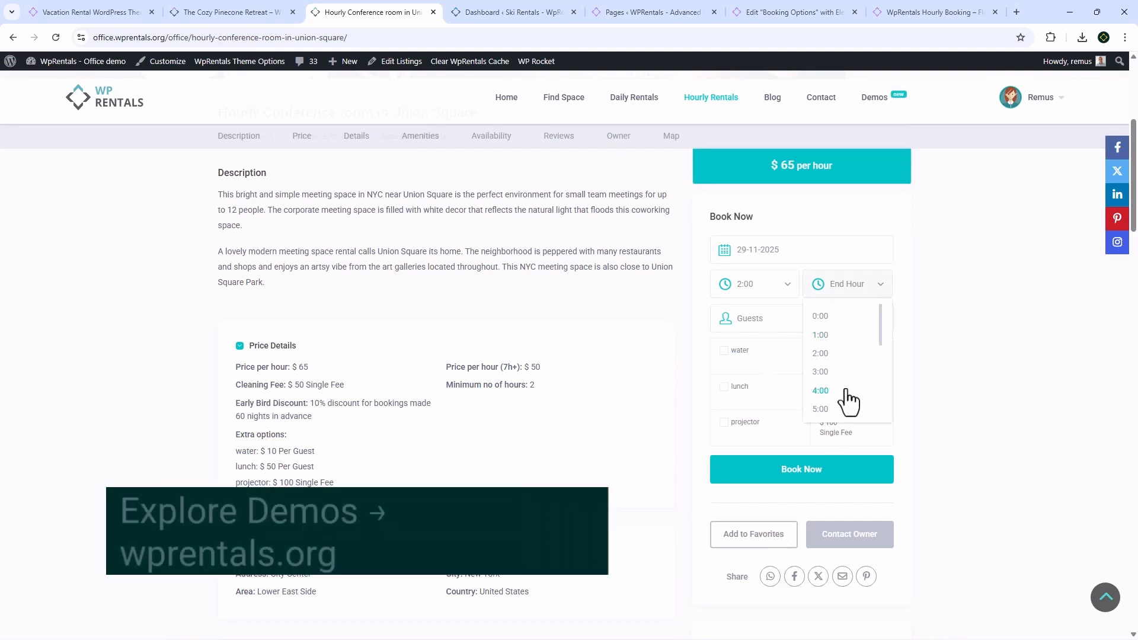
pyautogui.click(842, 409)
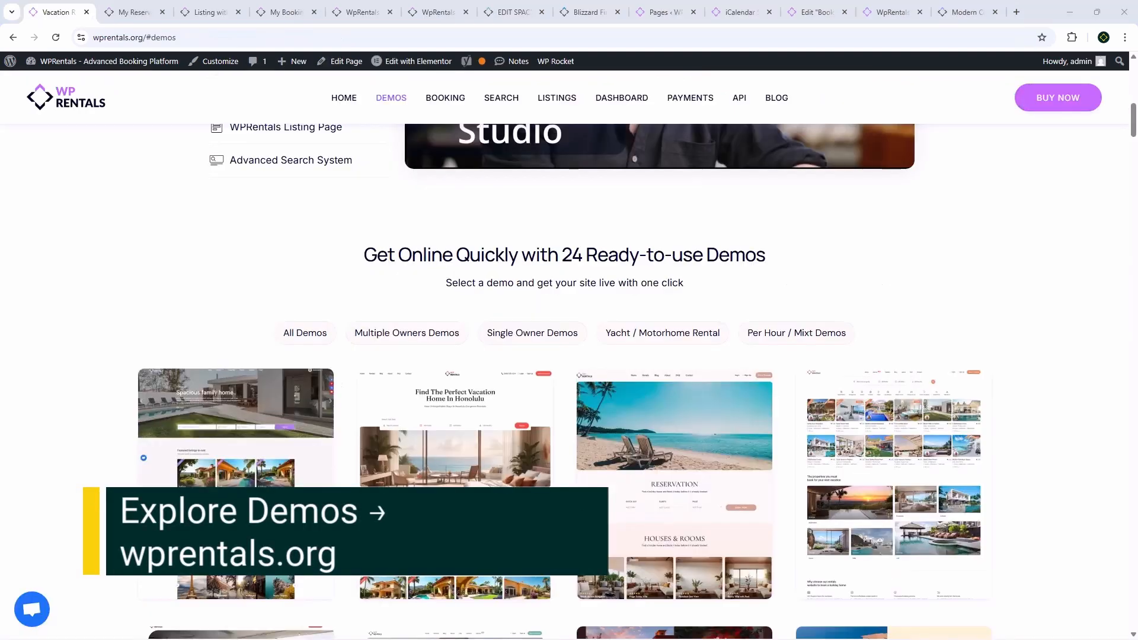
# Step: Filter the ready-to-use WPRentals demos by Multiple Owners Demos and browse them
pyautogui.click(415, 330)
pyautogui.scroll(-1, 392, 306)
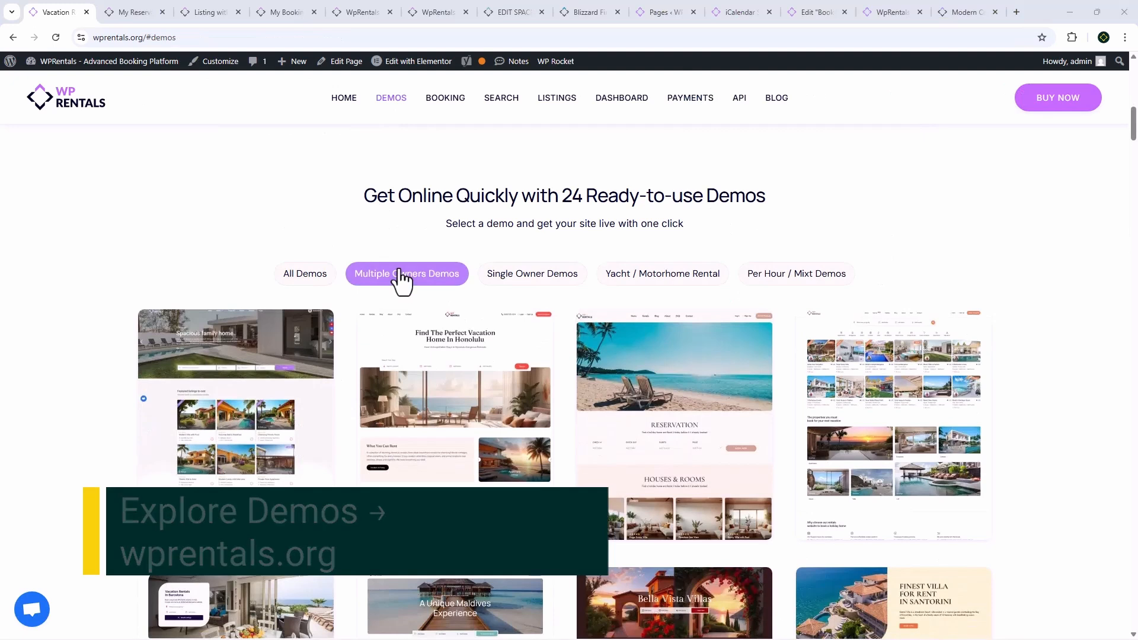